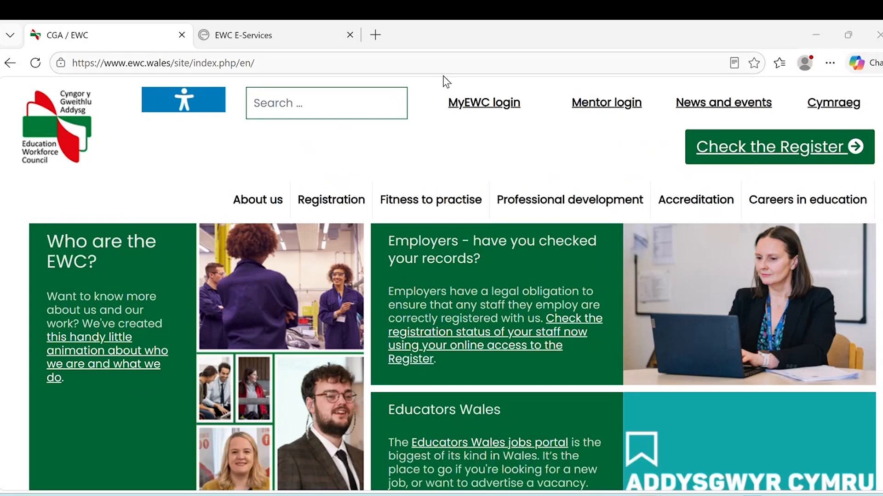
Check the language options on the EWC E-Services login page, keep English, and log in as a registered practitioner.
left_click(289, 36)
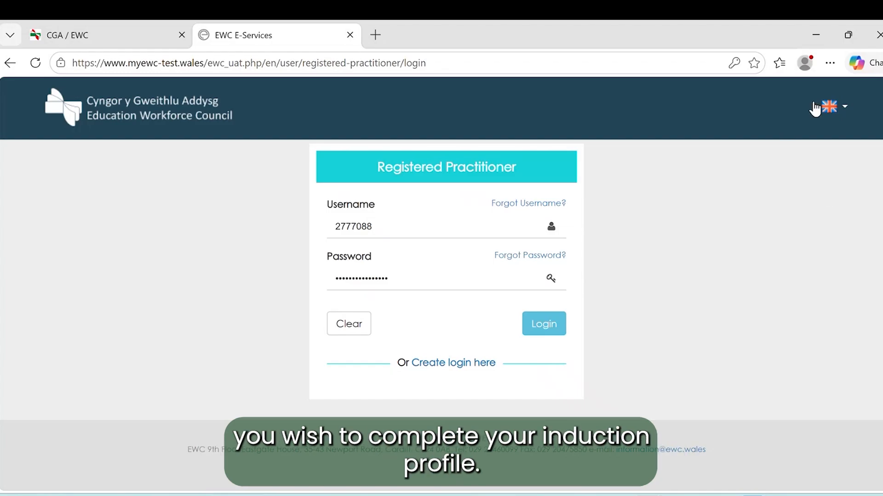
left_click(836, 113)
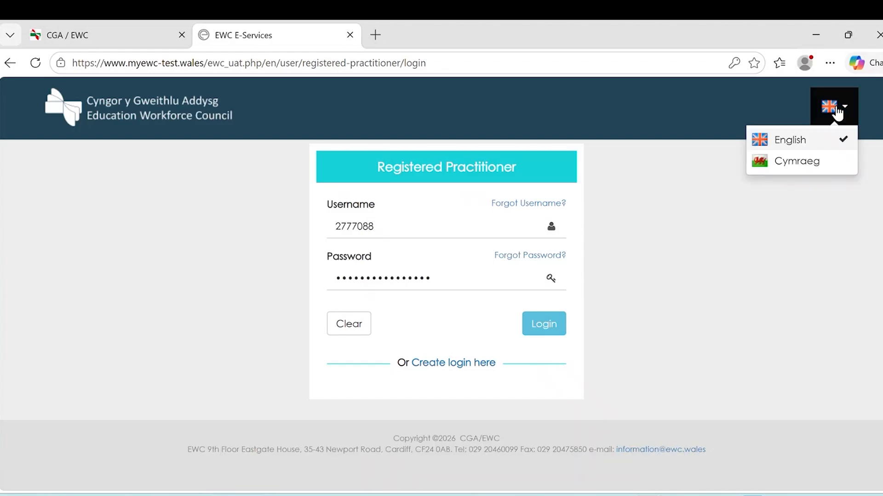
left_click(802, 100)
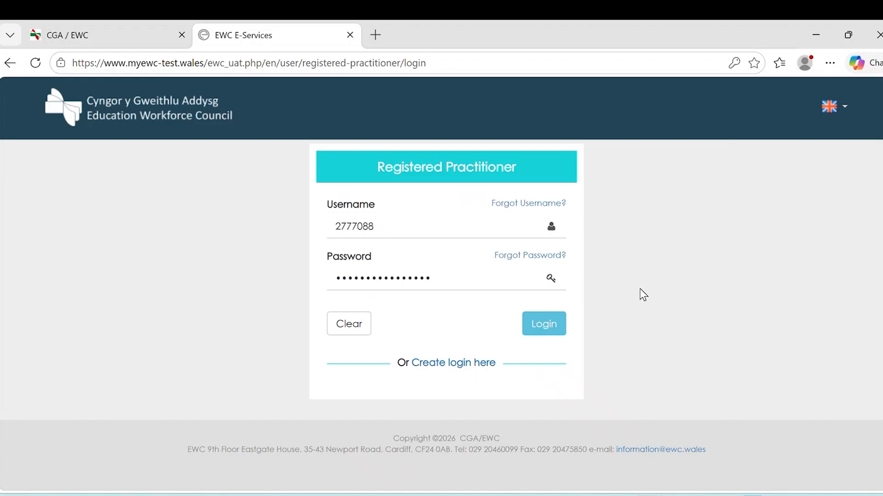
left_click(554, 328)
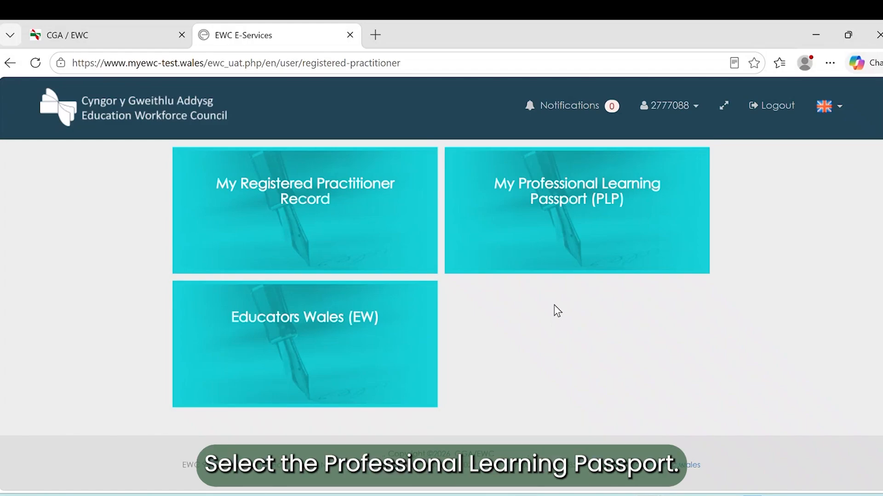
Open the NQT induction workbook from My Professional Learning Passport (PLP) and proceed in English.
mouse_move(603, 176)
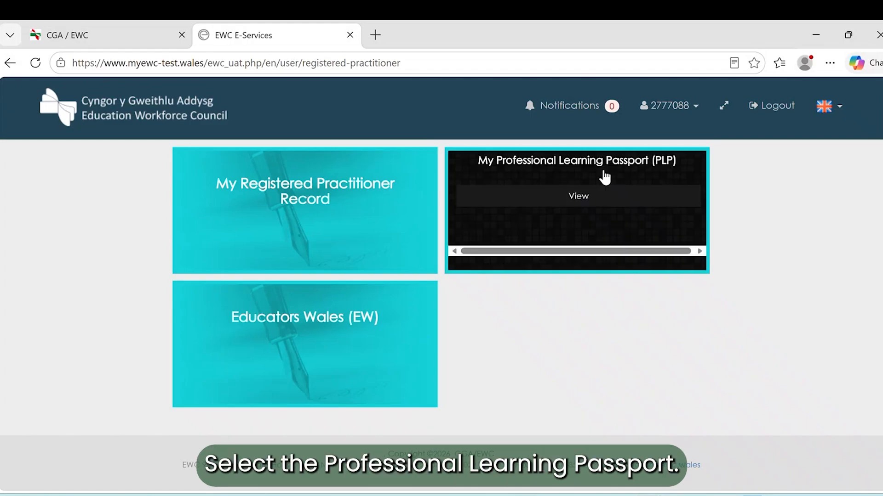
left_click(574, 200)
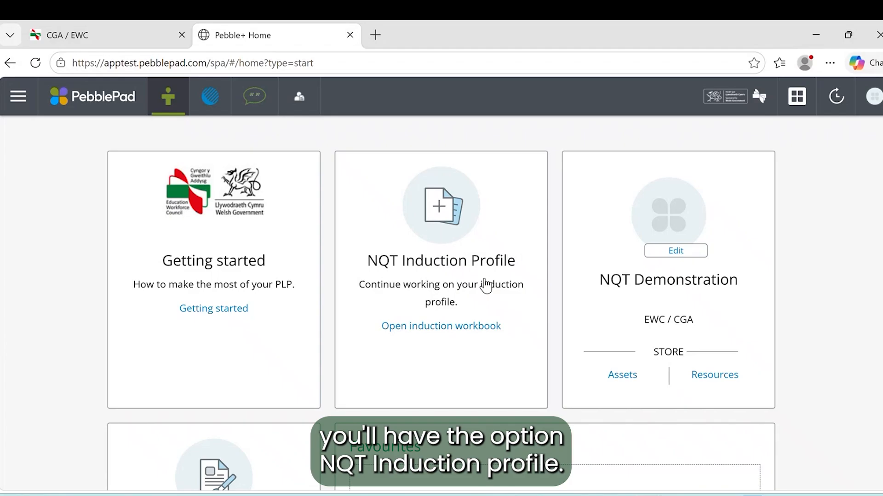
left_click(423, 373)
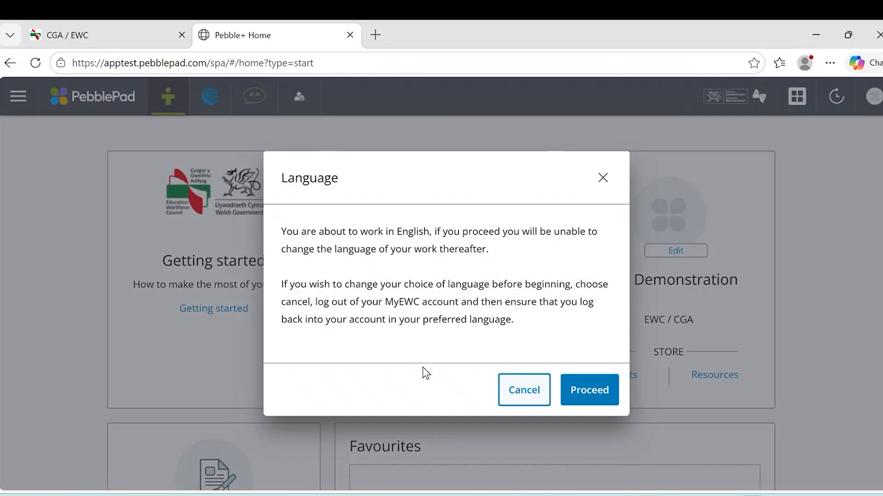
left_click(587, 396)
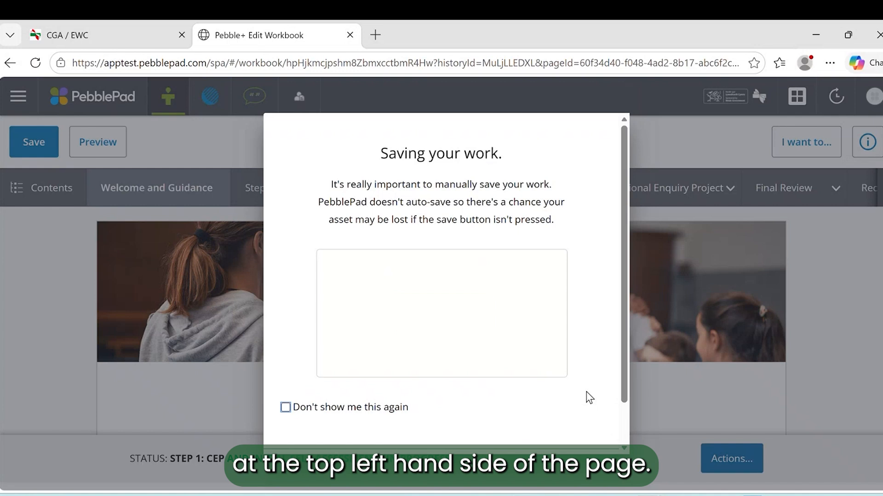
Dismiss the saving reminder with "Don't show me this again" enabled and save the workbook.
left_click(352, 410)
scroll(556, 441, "down", 2)
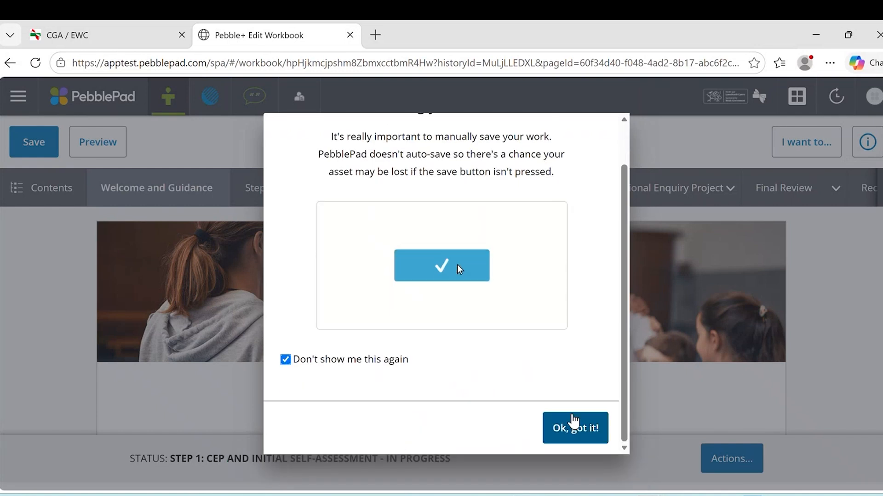
left_click(572, 428)
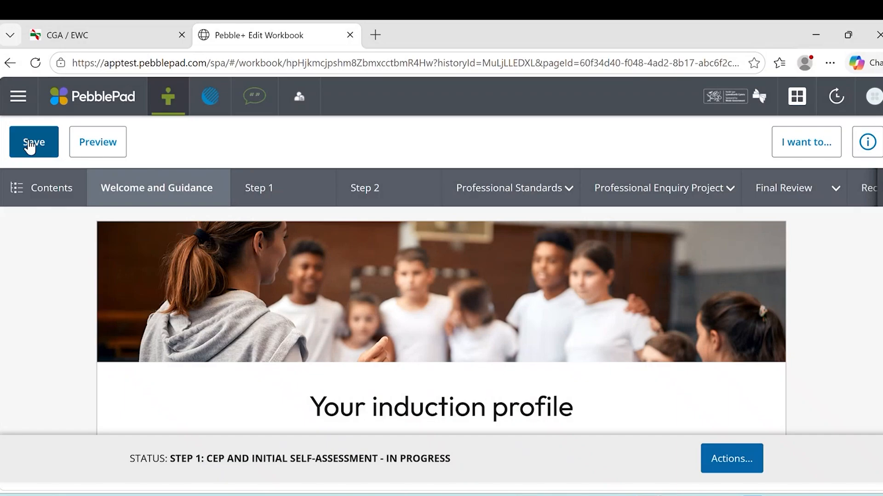
left_click(30, 147)
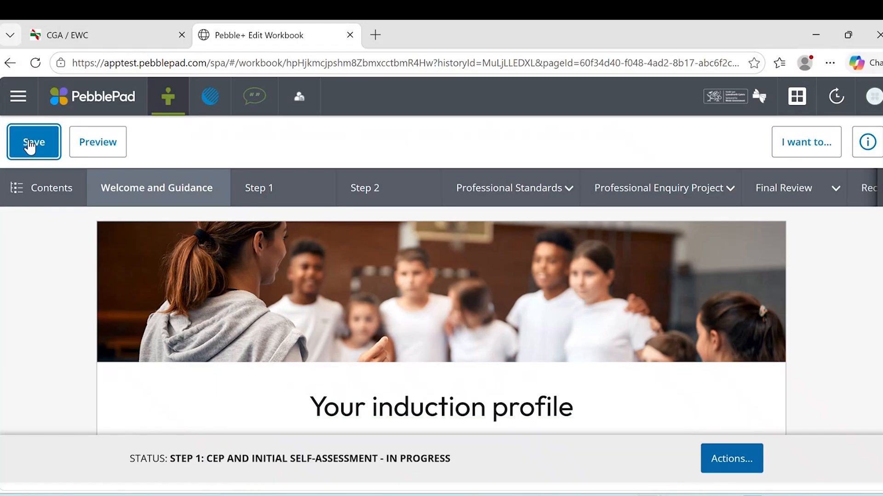
Read through the welcome guidance, review the name and teacher reference fields on the Step 1 page, and save the workbook.
scroll(214, 318, "down", 3)
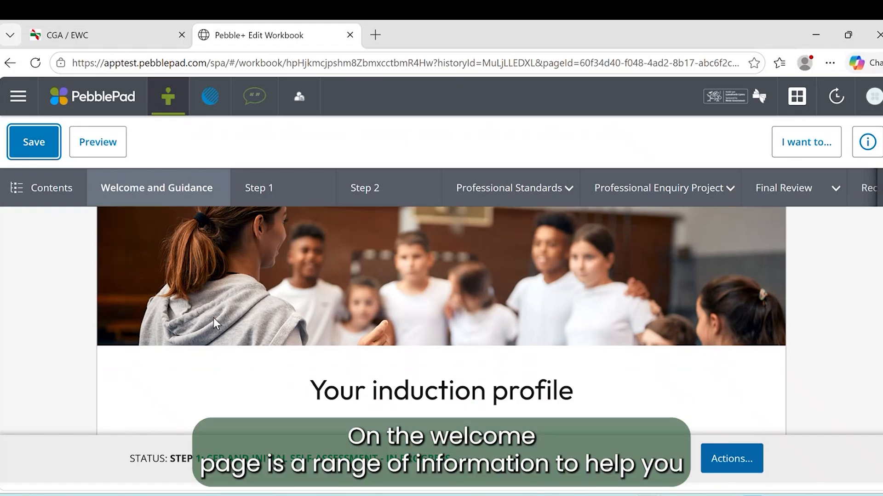
scroll(213, 318, "down", 2)
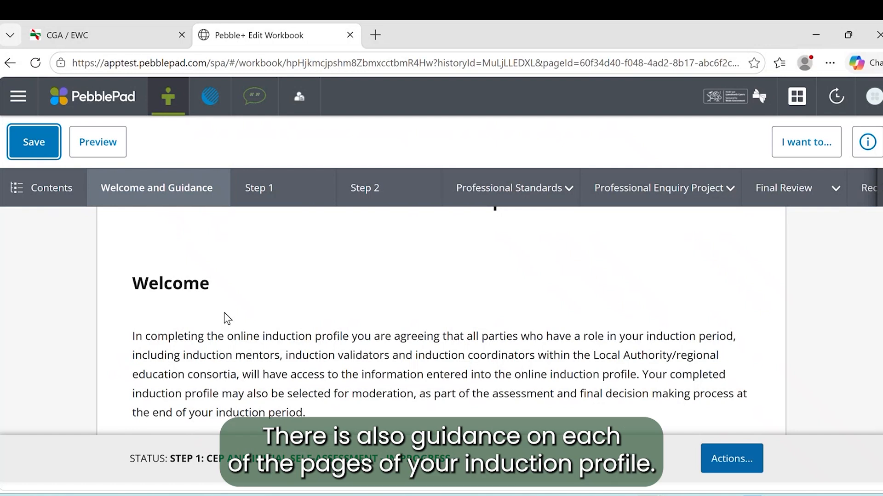
scroll(214, 318, "down", 2)
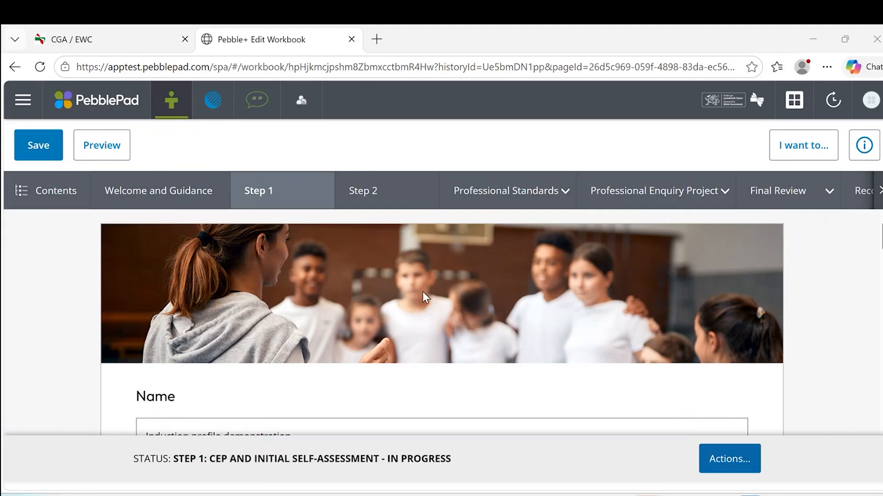
scroll(240, 296, "down", 3)
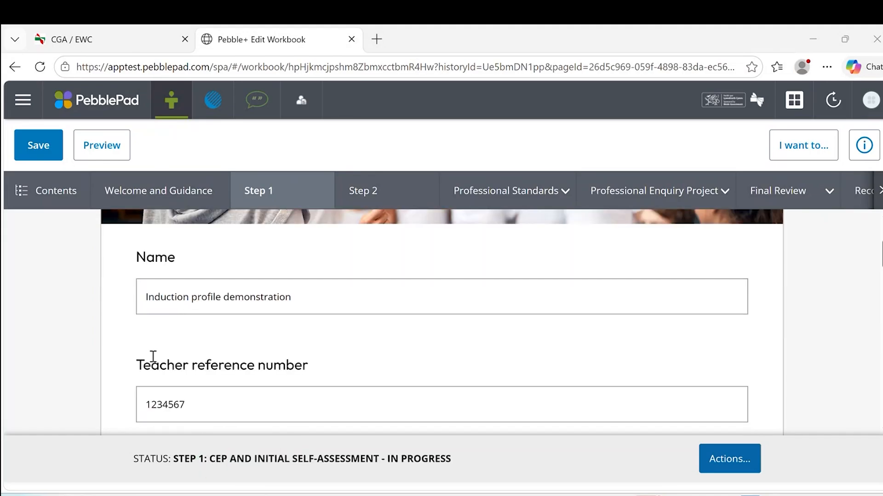
left_click(35, 151)
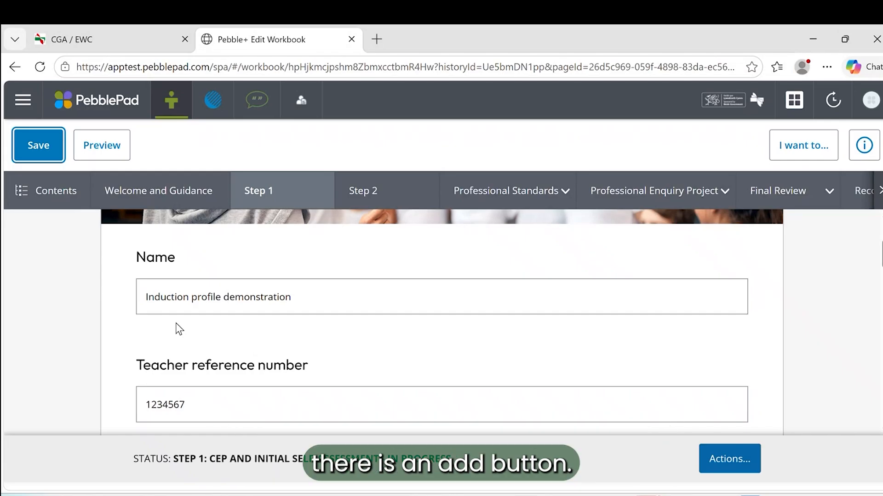
Check the evidence requirements of the CEP and Welsh Language Framework section and start adding an asset as evidence.
scroll(180, 329, "down", 10)
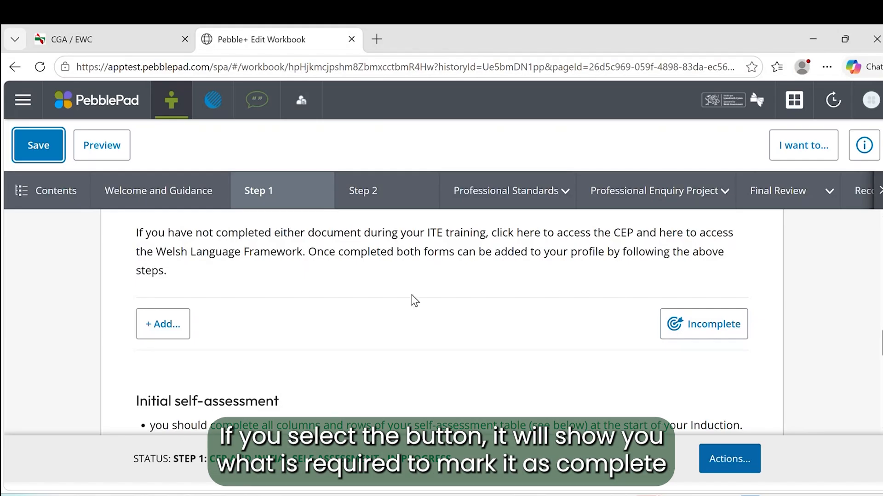
left_click(702, 331)
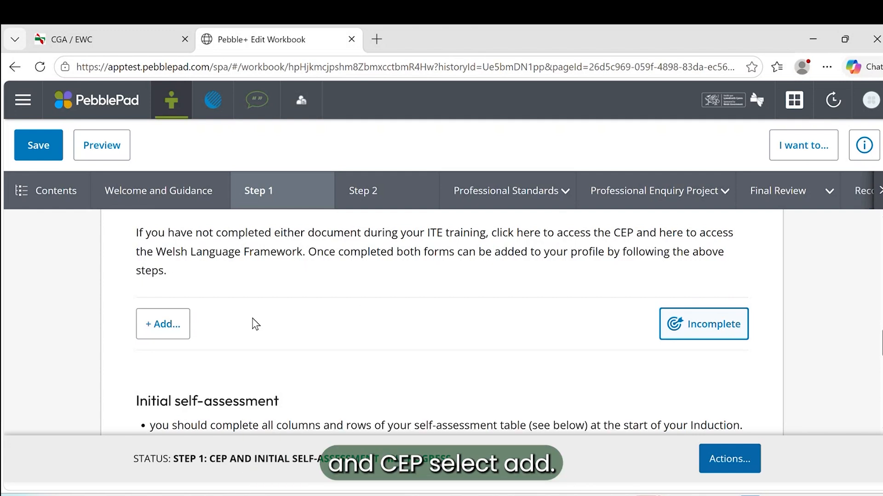
left_click(162, 324)
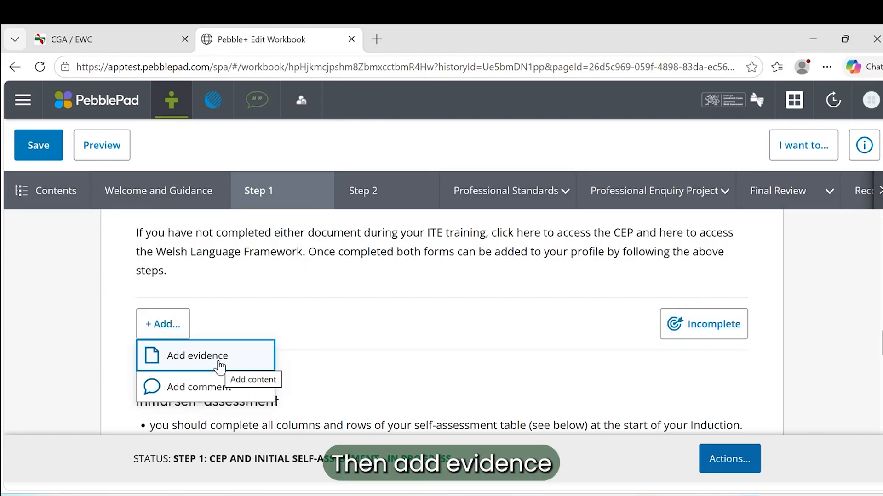
left_click(220, 367)
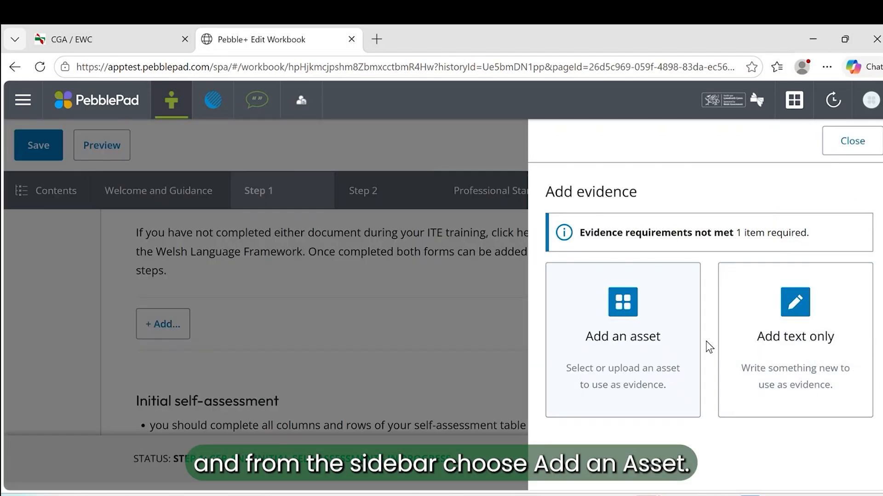
left_click(656, 352)
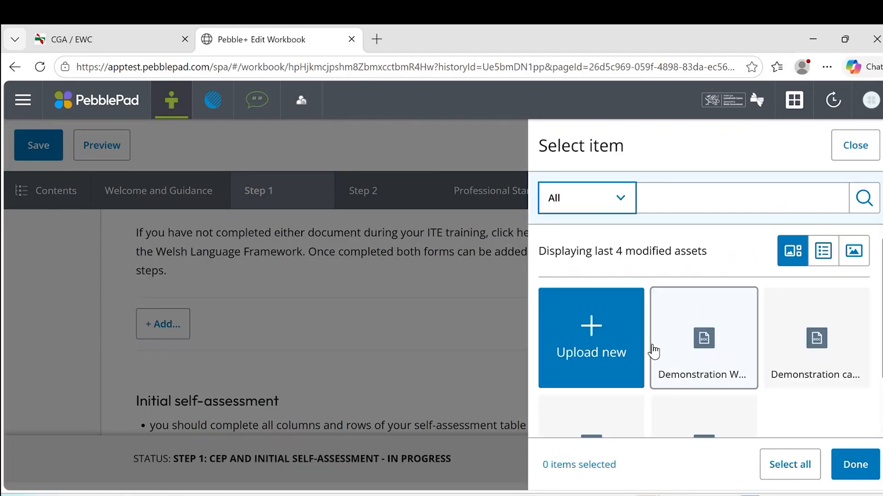
Attach Demonstration career entry profile.docx and Demonstration WLF.docx as evidence, saving without a justification.
left_click(822, 252)
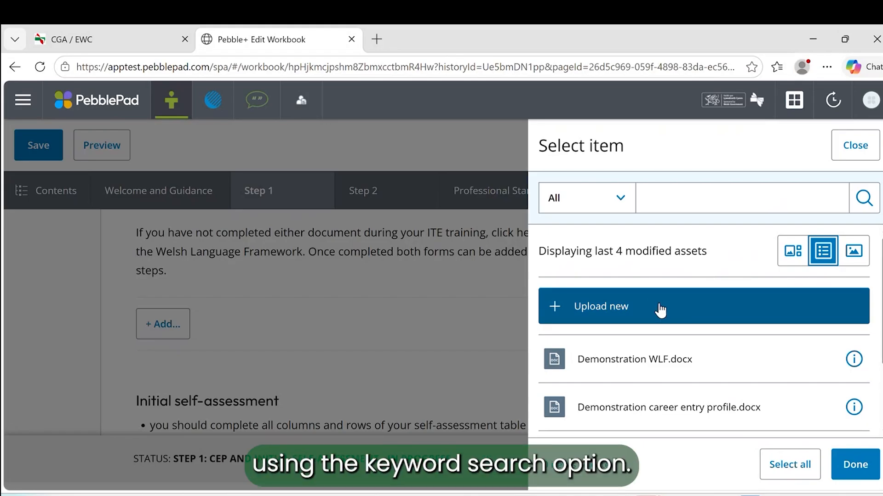
scroll(651, 321, "down", 2)
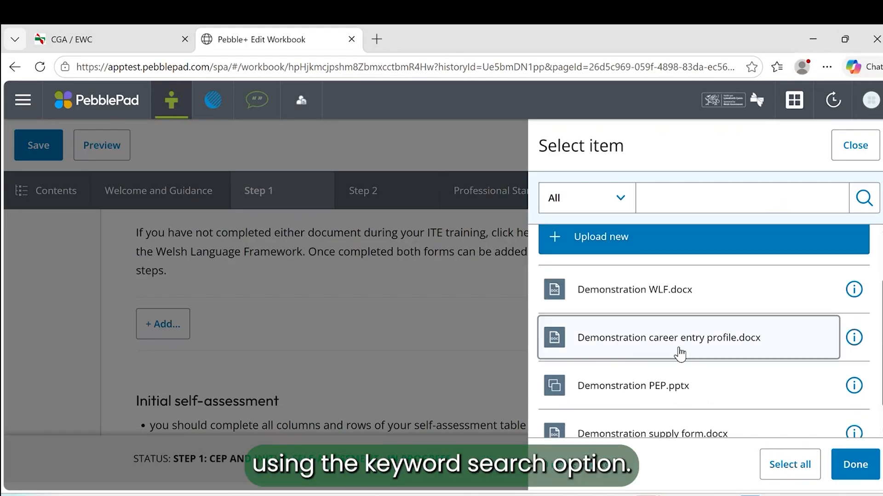
left_click(642, 340)
left_click(643, 301)
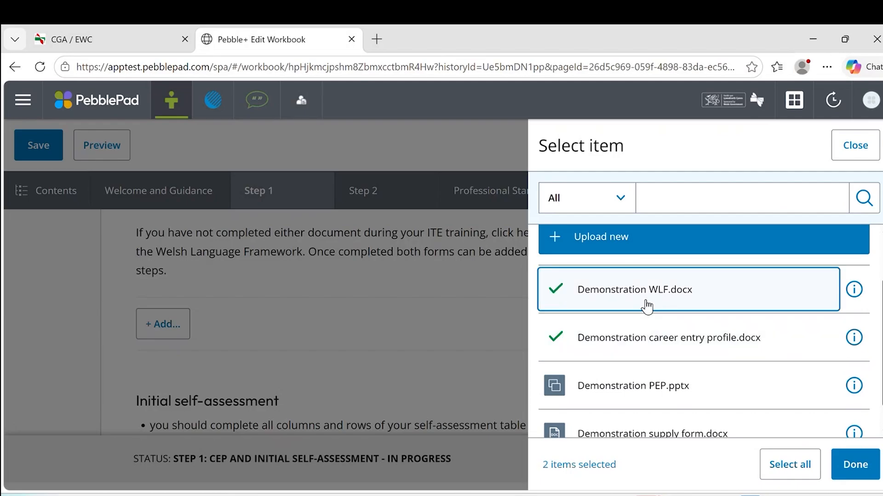
left_click(862, 463)
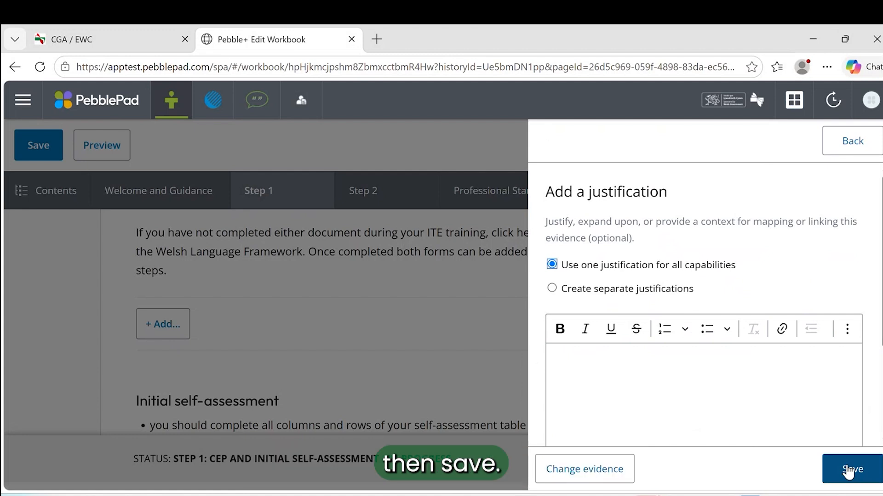
left_click(848, 472)
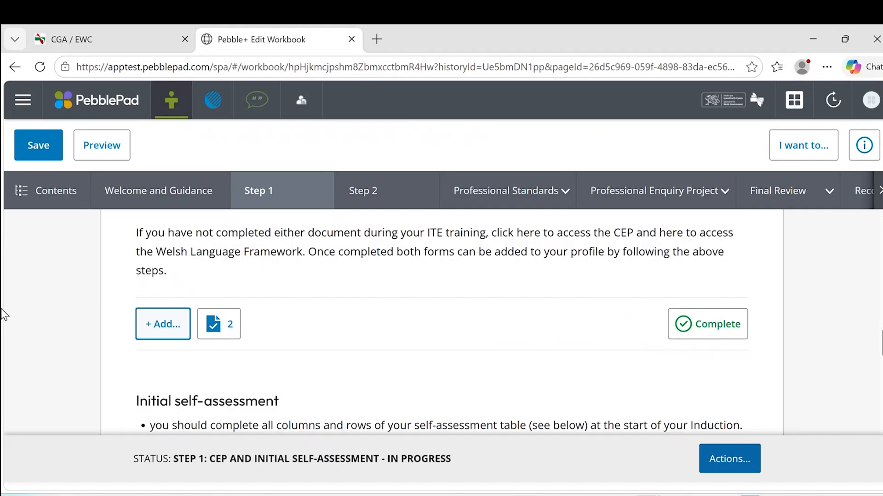
Fill the Pedagogy and Collaboration rows of the initial self-assessment table with Lorem ipsum placeholder text.
scroll(2, 310, "down", 1)
scroll(3, 314, "down", 5)
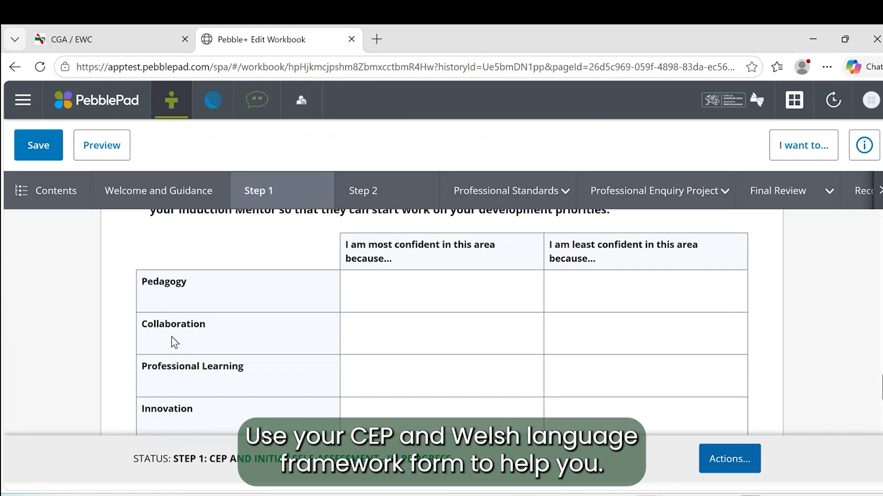
left_click(397, 279)
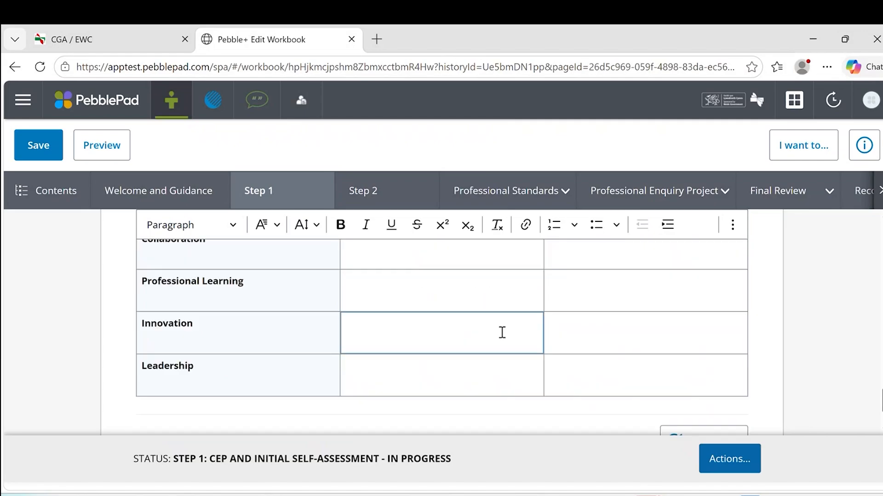
left_click(443, 262)
type("Lorem ipsum dolor sit amet, consectetur adipiscing elit, sed do eiusmod tempor incididunt ut labore et dolore magna aliqua. Ut enim ad minim veniam, quis nostrud exercitation ullamco laboris nisi ut aliquip ex ea commodo consequat. Duis aute irure dolor in reprehenderit in voluptate velit esse cillum dolore eu fugiat nulla pariatur. Excepteur sint occaecat cupidatat non proident, sunt in culpa qui officia deserunt mollit anim id est laborum")
left_click(580, 306)
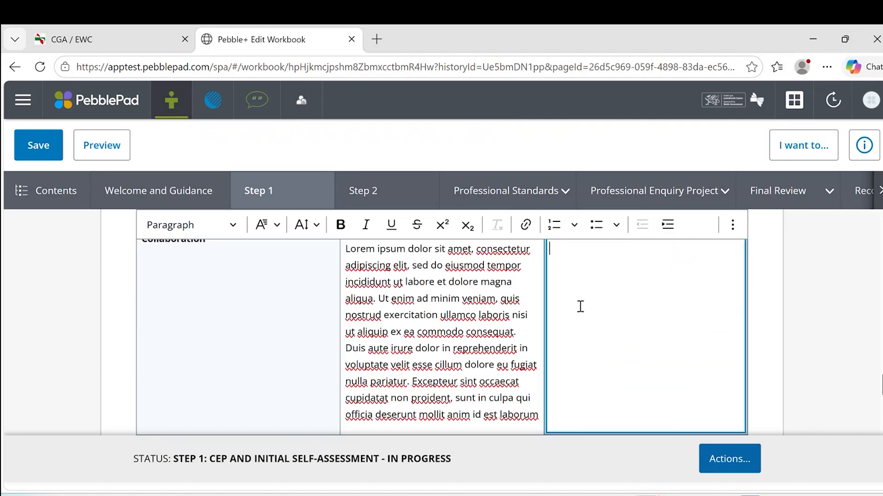
Enter Lorem ipsum placeholder text in the most and least confident columns of the Professional Learning row.
left_click(473, 331)
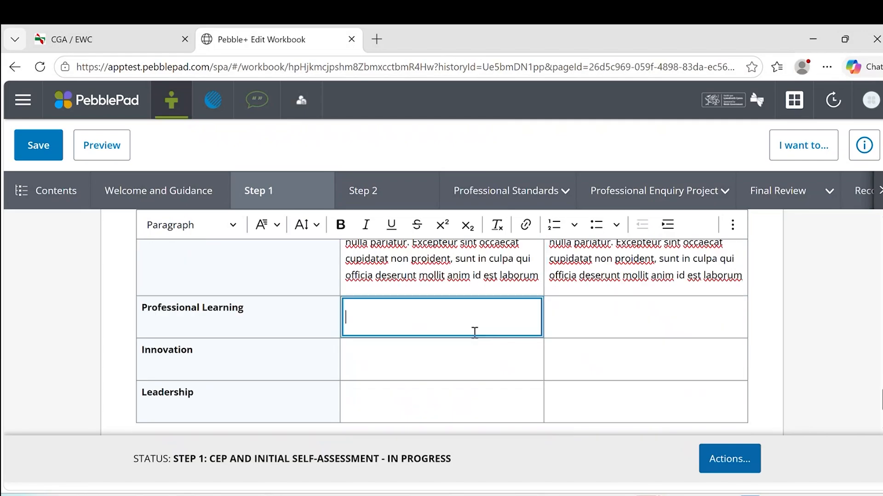
type("Lorem ipsum dolor sit amet, consectetur adipiscing elit, sed do eiusmod tempor incididunt ut labore et dolore magna aliqua. Ut enim ad minim veniam, quis nostrud exercitation ullamco laboris nisi ut aliquip ex ea commodo consequat. Duis aute irure dolor in reprehenderit in voluptate velit esse cillum dolore eu fugiat nulla pariatur. Excepteur sint occaecat cupidatat non proident, sunt in culpa qui officia deserunt mollit anim id est laborum")
left_click(581, 330)
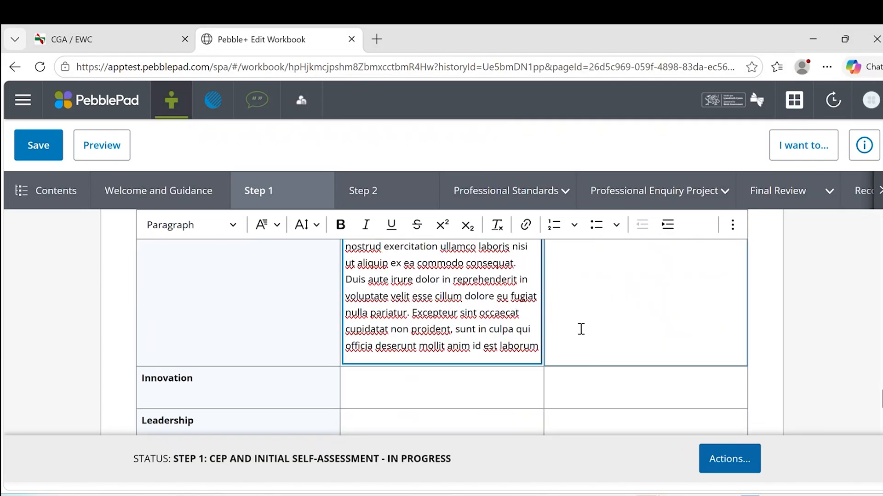
type("Lorem ipsum dolor sit amet, consectetur adipiscing elit, sed do eiusmod tempor incididunt ut labore et dolore magna aliqua. Ut enim ad minim veniam, quis nostrud exercitation ullamco laboris nisi ut aliquip ex ea commodo consequat. Duis aute irure dolor in reprehenderit in voluptate velit esse cillum dolore eu fugiat nulla pariatur. Excepteur sint occaecat cupidatat non proident, sunt in culpa qui officia deserunt mollit anim id est laborum")
Enter Lorem ipsum placeholder text in the most and least confident columns of the Innovation row.
left_click(532, 378)
type("Lorem ipsum dolor sit amet, consectetur adipiscing elit, sed do eiusmod tempor incididunt ut labore et dolore magna aliqua. Ut enim ad minim veniam, quis nostrud exercitation ullamco laboris nisi ut aliquip ex ea commodo consequat. Duis aute irure dolor in reprehenderit in voluptate velit esse cillum dolore eu fugiat nulla pariatur. Excepteur sint occaecat cupidatat non proident, sunt in culpa qui officia deserunt mollit anim id est laborum")
left_click(590, 358)
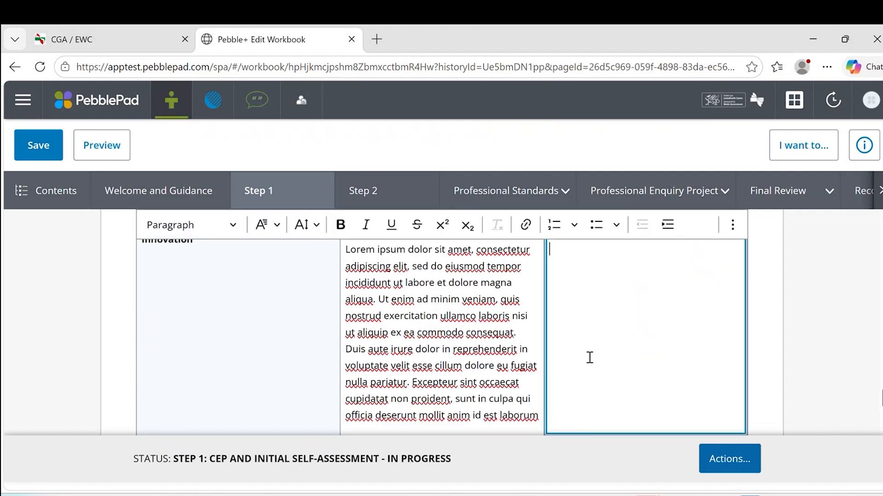
type("Lorem ipsum dolor sit amet, consectetur adipiscing elit, sed do eiusmod tempor incididunt ut labore et dolore magna aliqua. Ut enim ad minim veniam, quis nostrud exercitation ullamco laboris nisi ut aliquip ex ea commodo consequat. Duis aute irure dolor in reprehenderit in voluptate velit esse cillum dolore eu fugiat nulla pariatur. Excepteur sint occaecat cupidatat non proident, sunt in culpa qui officia deserunt mollit anim id est laborum")
Fill both columns of the Leadership row with Lorem ipsum placeholder text and save the workbook.
left_click(418, 320)
type("Lorem ipsum dolor sit amet, consectetur adipiscing elit, sed do eiusmod tempor incididunt ut labore et dolore magna aliqua. Ut enim ad minim veniam, quis nostrud exercitation ullamco laboris nisi ut aliquip ex ea commodo consequat. Duis aute irure dolor in reprehenderit in voluptate velit esse cillum dolore eu fugiat nulla pariatur. Excepteur sint occaecat cupidatat non proident, sunt in culpa qui officia deserunt mollit anim id est laborum")
left_click(577, 329)
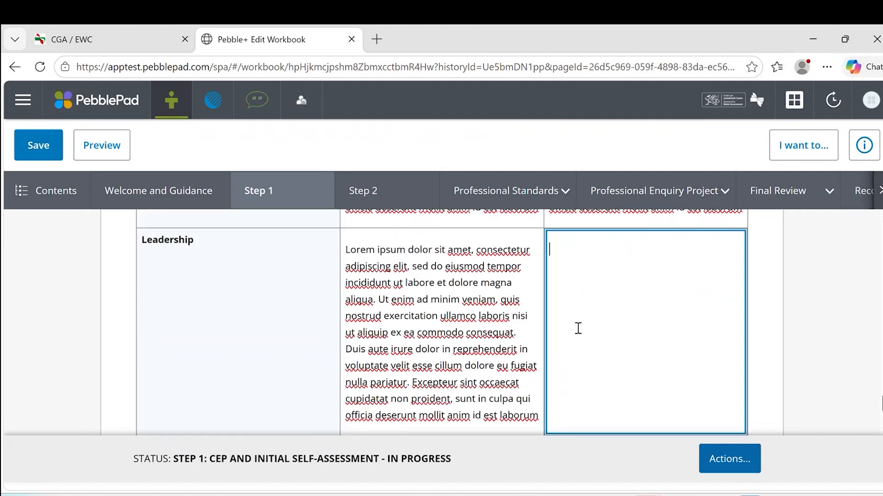
type("Lorem ipsum dolor sit amet, consectetur adipiscing elit, sed do eiusmod tempor incididunt ut labore et dolore magna aliqua. Ut enim ad minim veniam, quis nostrud exercitation ullamco laboris nisi ut aliquip ex ea commodo consequat. Duis aute irure dolor in reprehenderit in voluptate velit esse cillum dolore eu fugiat nulla pariatur. Excepteur sint occaecat cupidatat non proident, sunt in culpa qui officia deserunt mollit anim id est laborum")
scroll(501, 331, "down", 3)
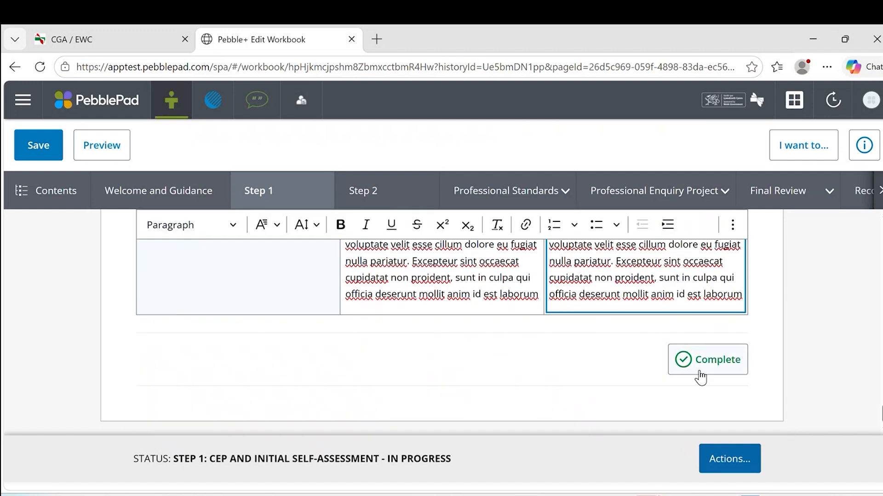
left_click(27, 146)
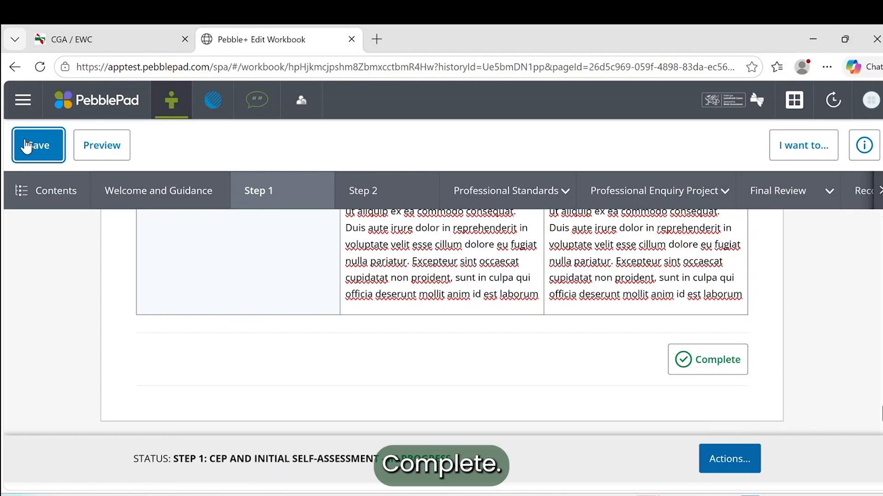
Mark Step 1 of the induction profile as complete and submit it.
left_click(704, 459)
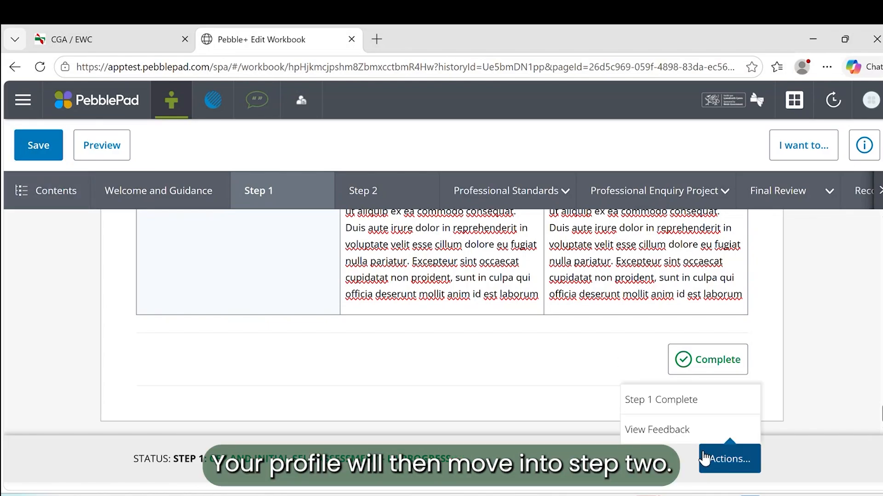
left_click(658, 406)
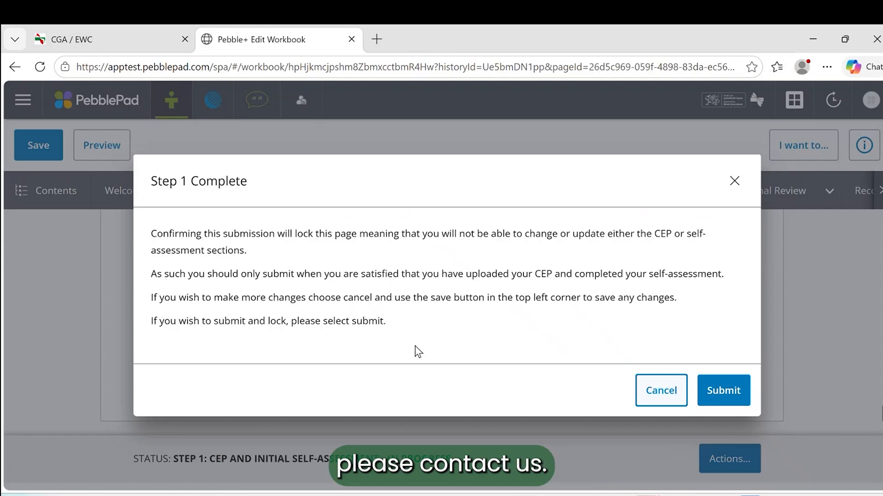
left_click(722, 390)
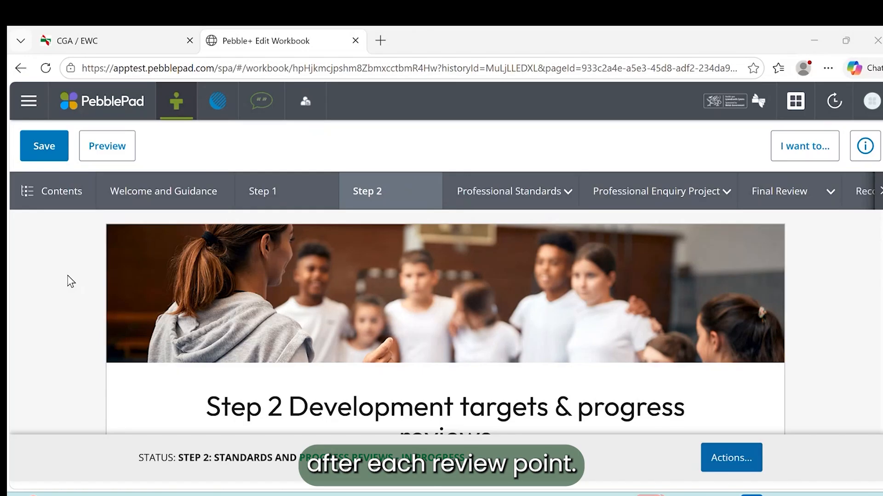
Fill the first review's NQT reflections field on the Step 2 page with Lorem ipsum placeholder text and save the workbook.
scroll(168, 304, "down", 10)
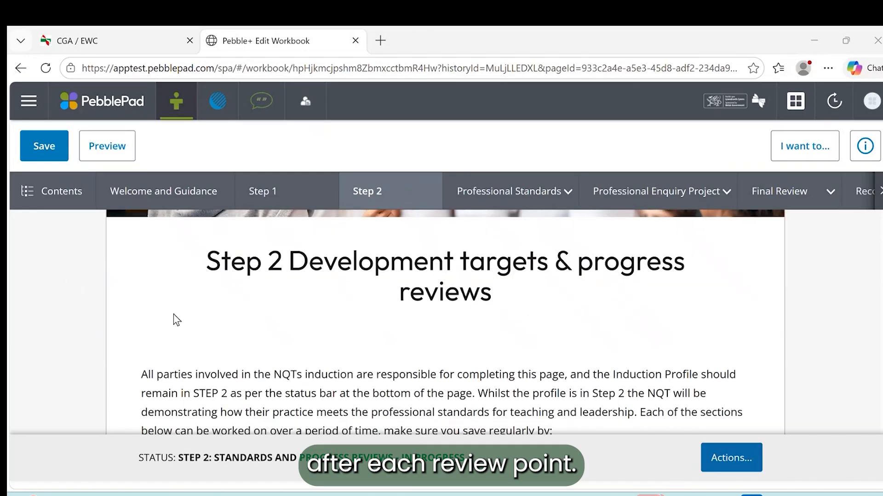
scroll(175, 317, "down", 10)
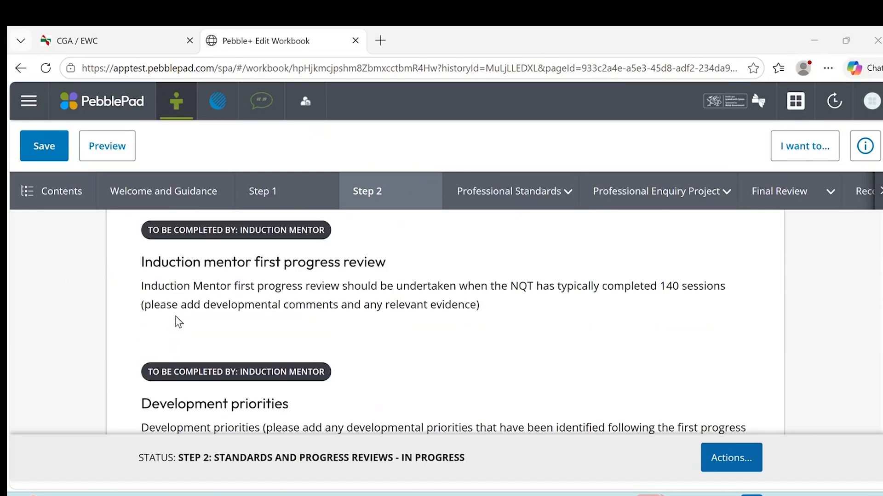
scroll(176, 317, "down", 3)
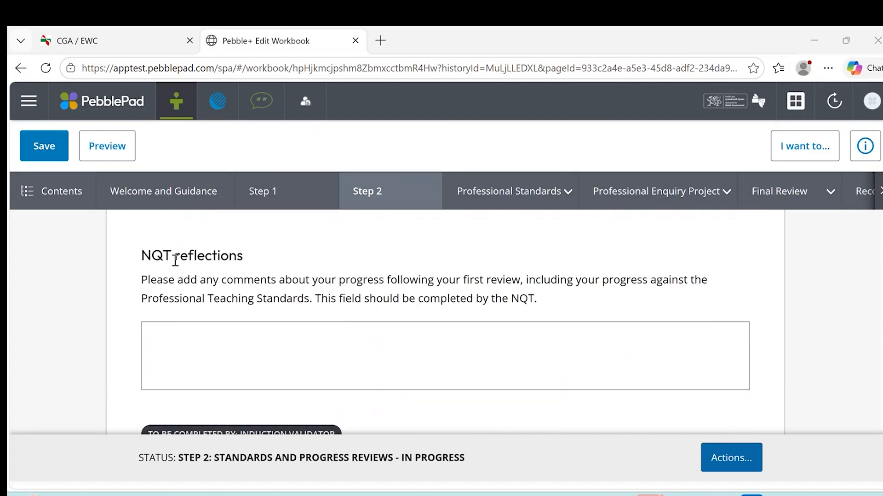
left_click(199, 335)
type("Lorem ipsum dolor sit amet, consectetur adipiscing elit, sed do eiusmod tempor incididunt ut labore et dolore magna aliqua. Ut enim ad minim veniam, quis nostrud exercitation ullamco laboris nisi ut aliquip ex ea commodo consequat. Duis aute irure dolor in reprehenderit in voluptate velit esse cillum dolore eu fugiat nulla pariatur. Excepteur sint occaecat cupidatat non proident, sunt in culpa qui officia deserunt mollit anim id est laborum")
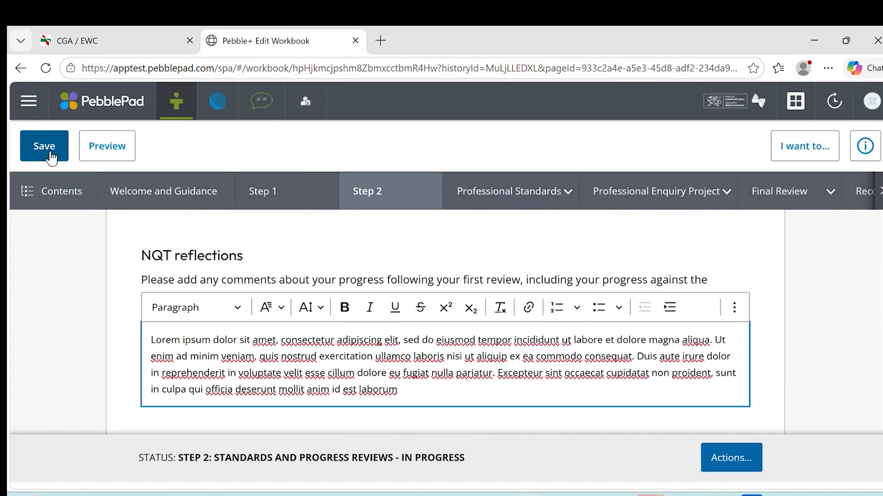
left_click(23, 156)
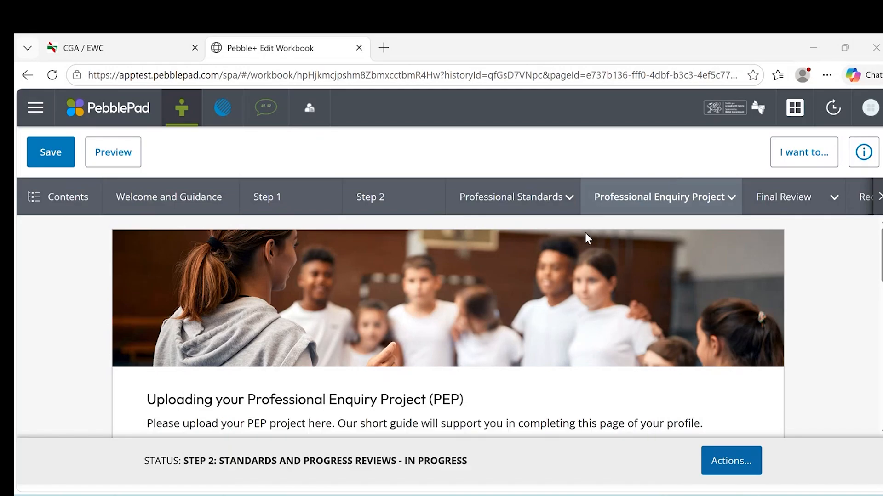
Attach the existing asset Demonstration PEP.pptx as evidence on the Professional Enquiry Project page, leaving the justification empty.
scroll(489, 352, "down", 5)
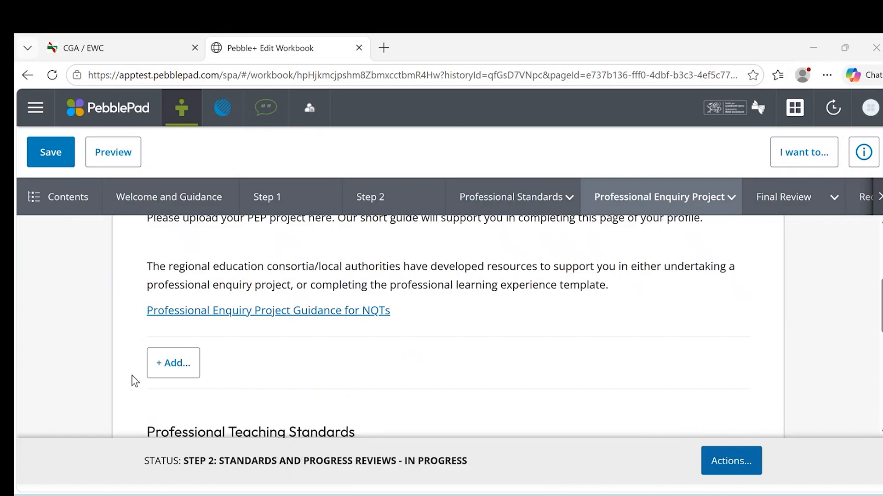
left_click(171, 367)
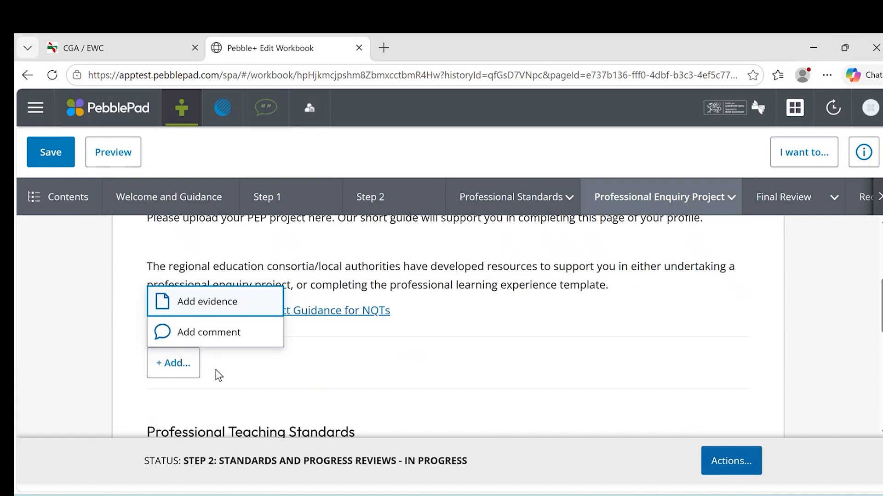
left_click(222, 303)
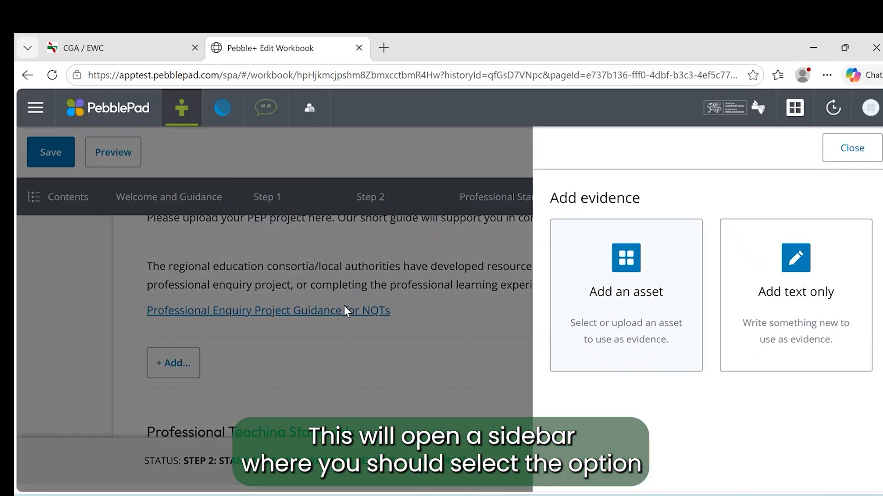
left_click(652, 325)
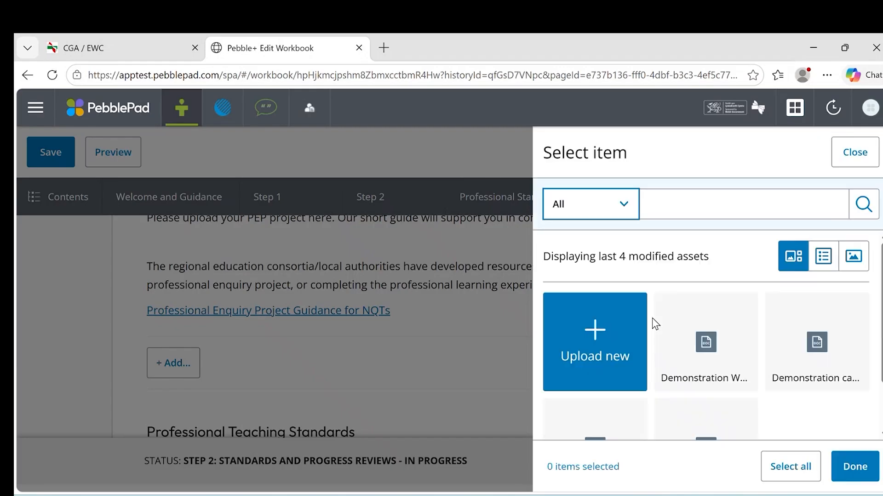
left_click(822, 256)
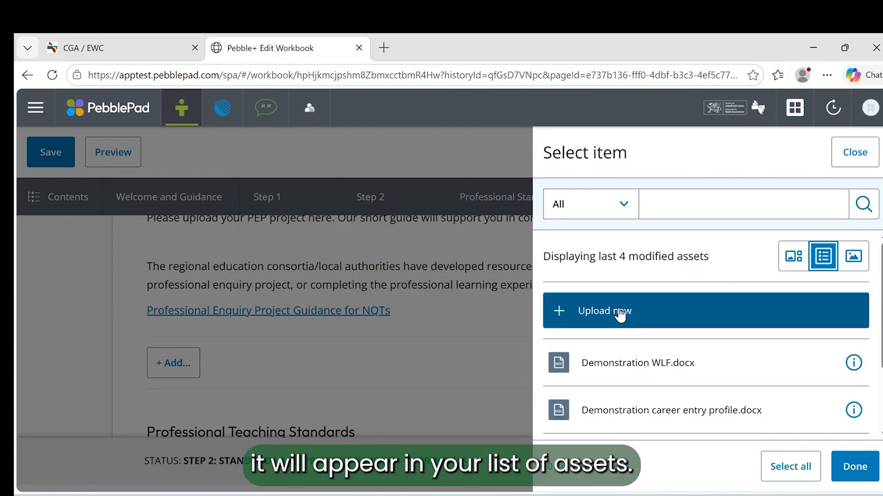
scroll(655, 321, "down", 3)
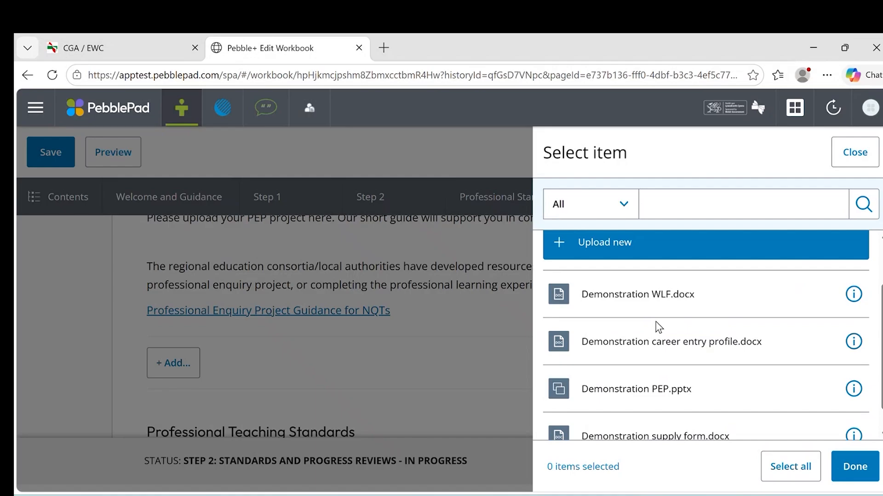
left_click(640, 396)
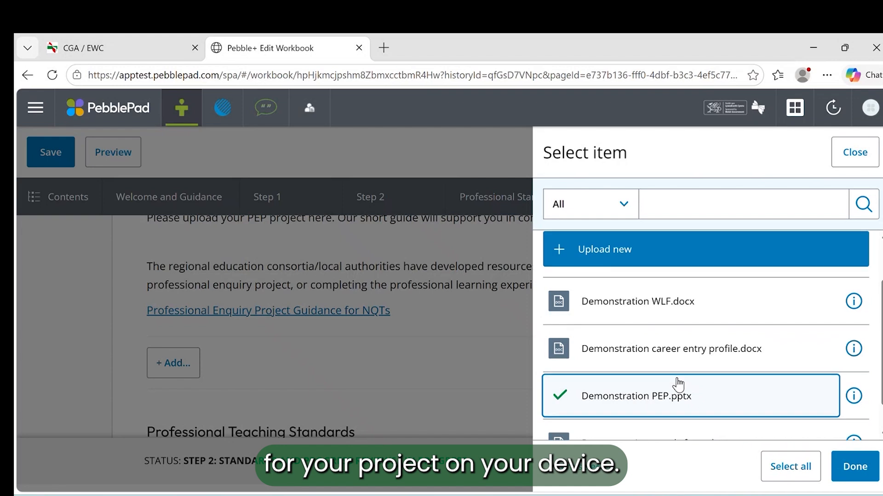
scroll(667, 363, "up", 2)
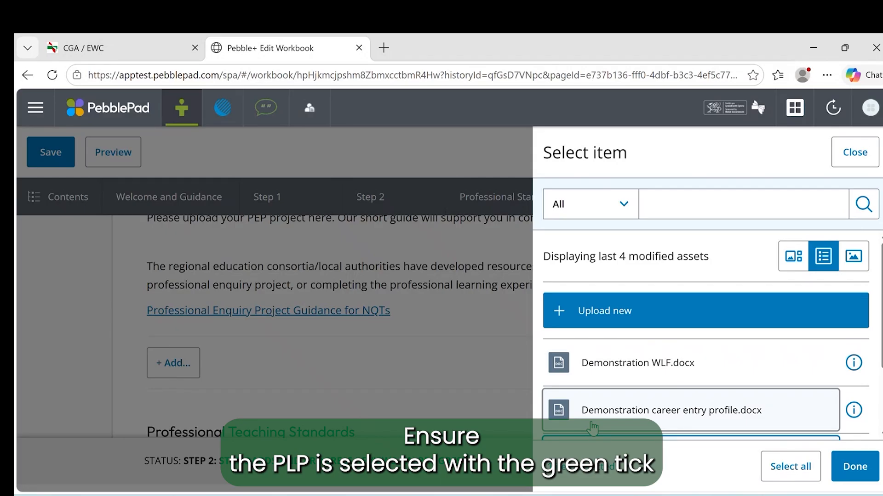
scroll(592, 427, "down", 2)
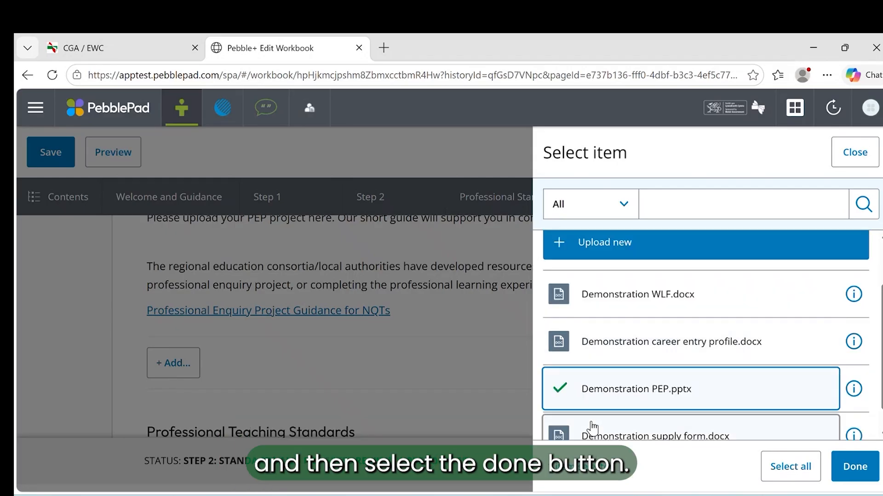
left_click(856, 468)
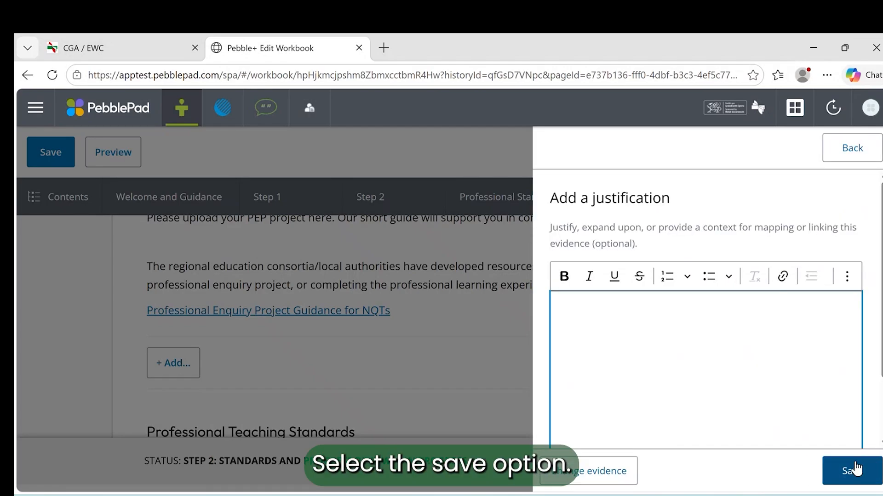
left_click(856, 469)
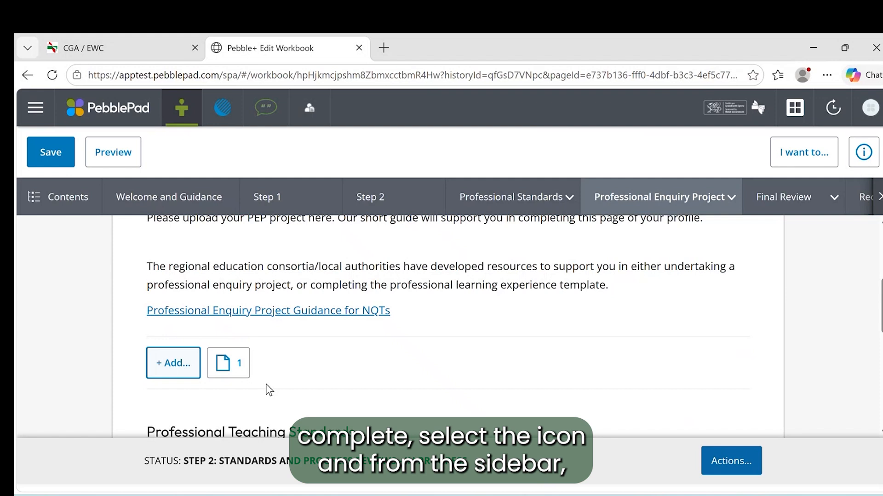
Mark the uploaded Professional Enquiry Project evidence as complete and return to the page.
left_click(236, 366)
left_click(598, 287)
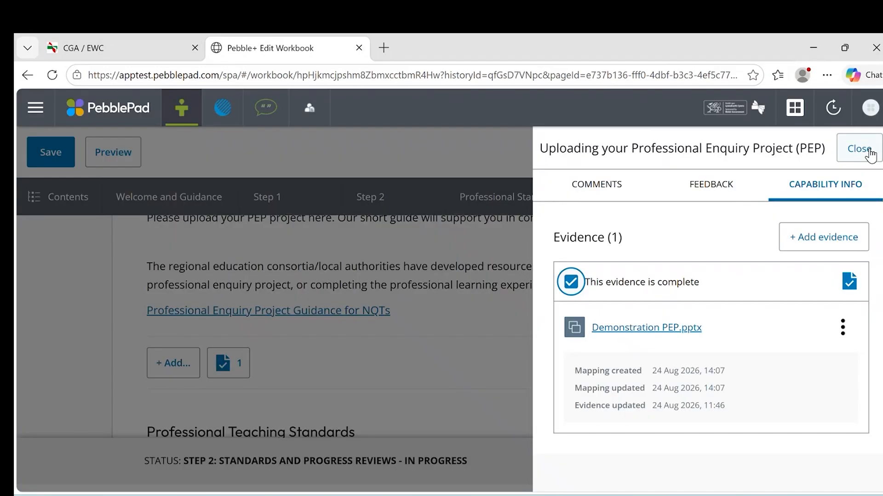
left_click(858, 148)
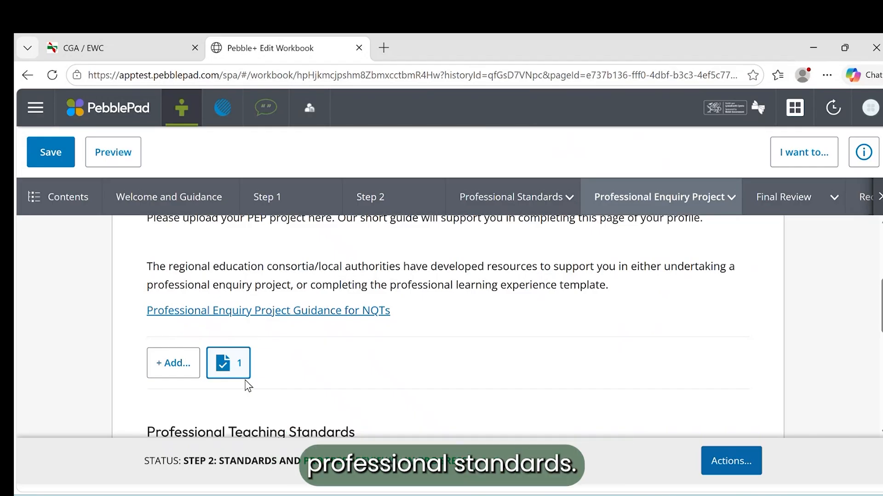
Open the mapping of the PEP to the Professional Teaching Standards and widen the standards selection pane.
scroll(248, 386, "down", 3)
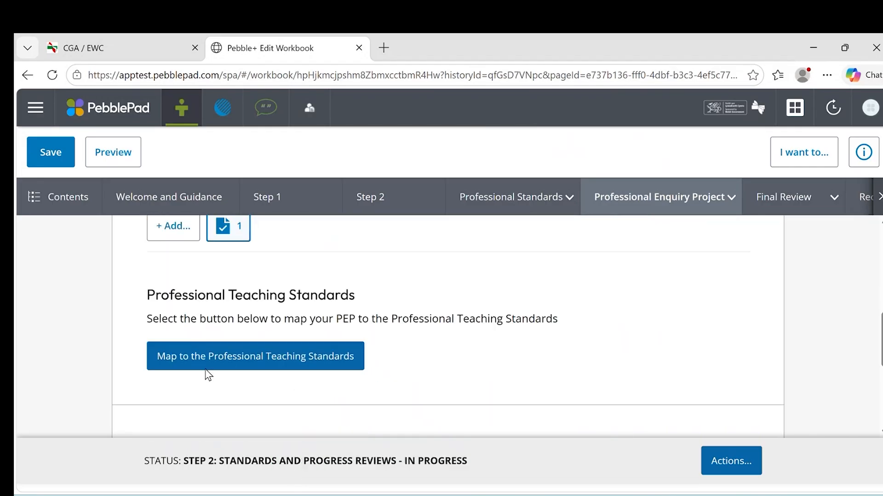
left_click(254, 362)
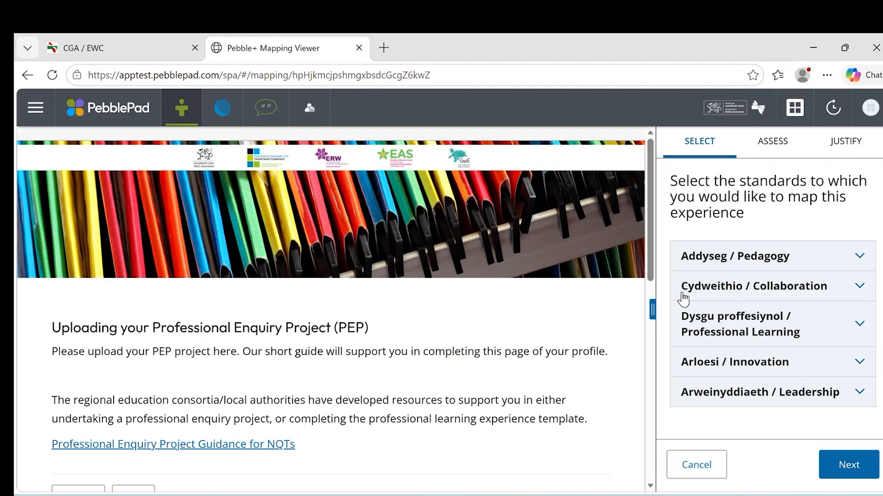
left_click_drag(652, 309, 525, 314)
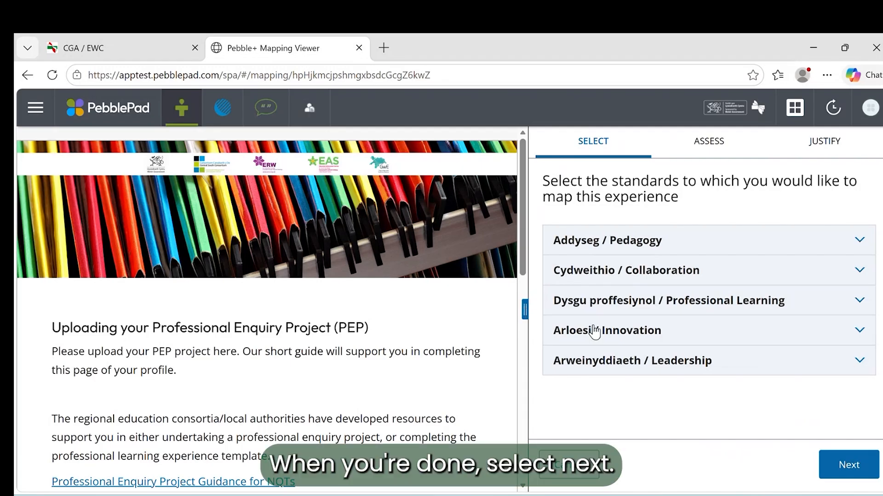
Select Talking about pedagogy under Collaboration and An Innovative outlook under Innovation for the mapping, and proceed to the assessment stage.
left_click(636, 270)
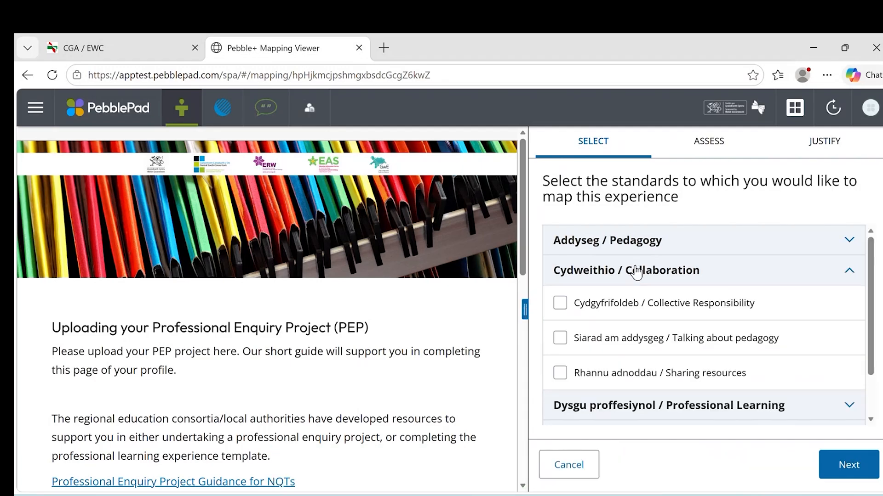
left_click(646, 340)
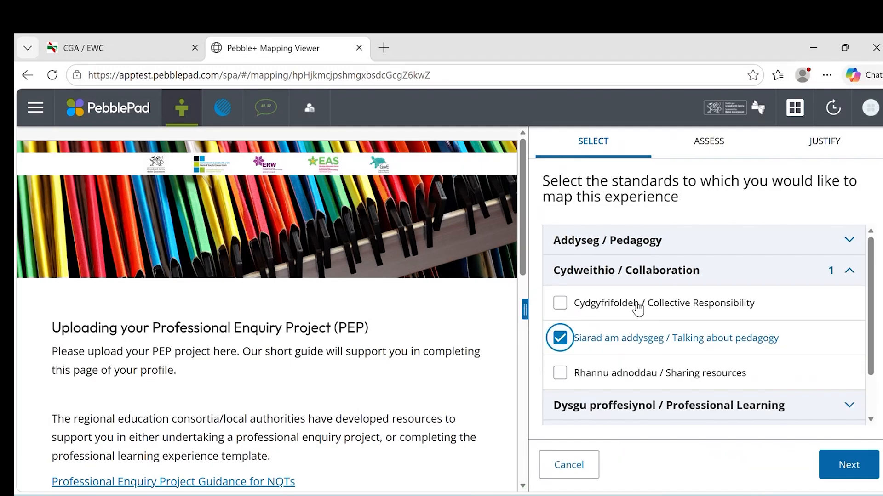
left_click(648, 274)
left_click(630, 332)
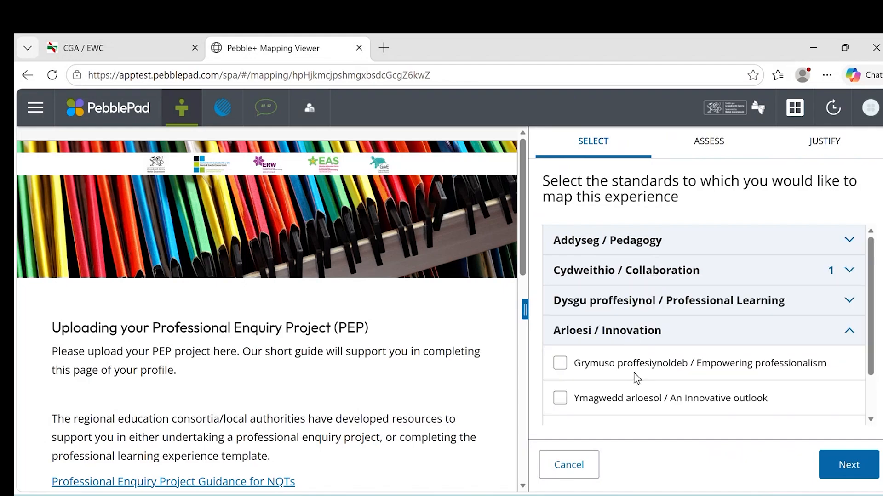
left_click(637, 403)
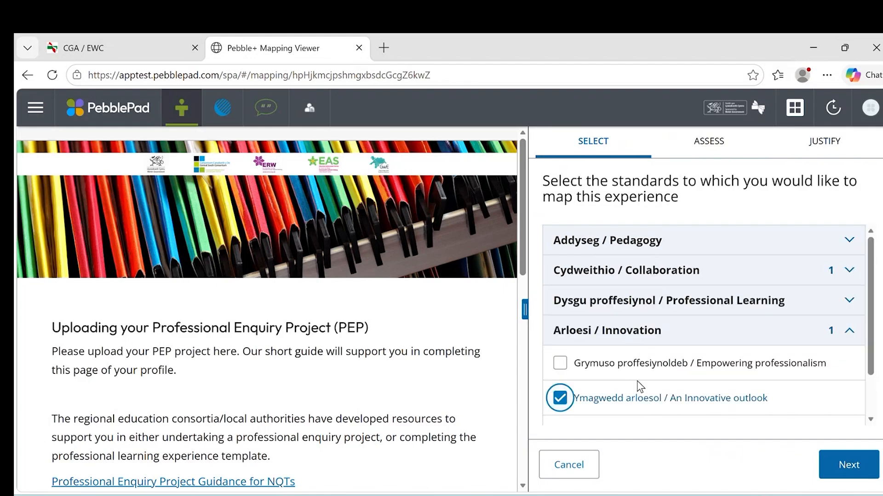
left_click(637, 332)
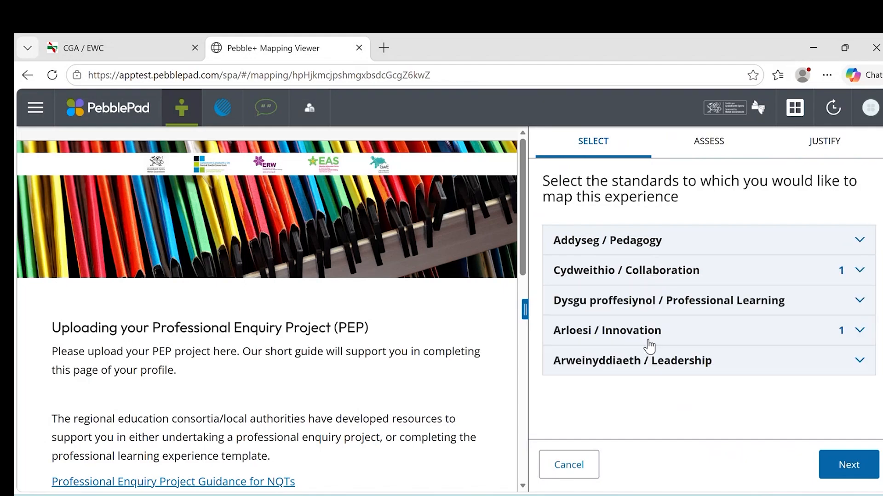
left_click(850, 468)
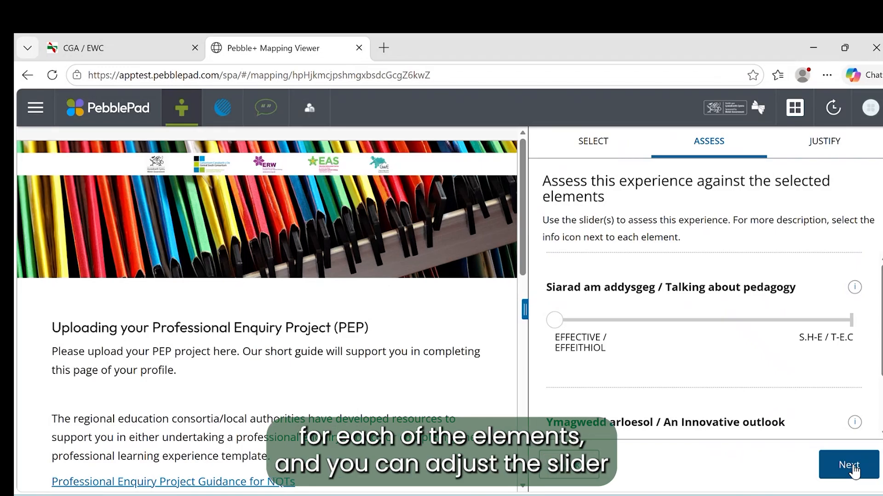
Read the detailed description of the Talking about pedagogy element, including its teaching and leadership questions.
left_click(855, 288)
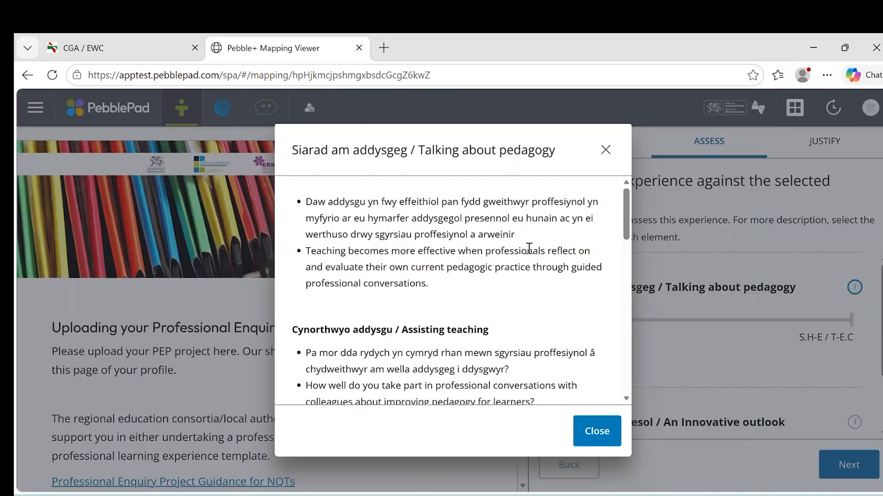
scroll(499, 243, "down", 4)
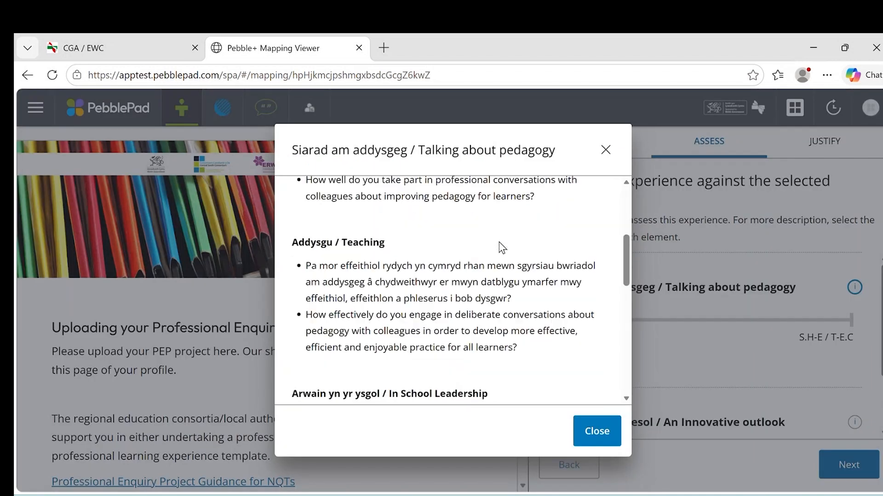
scroll(499, 242, "down", 3)
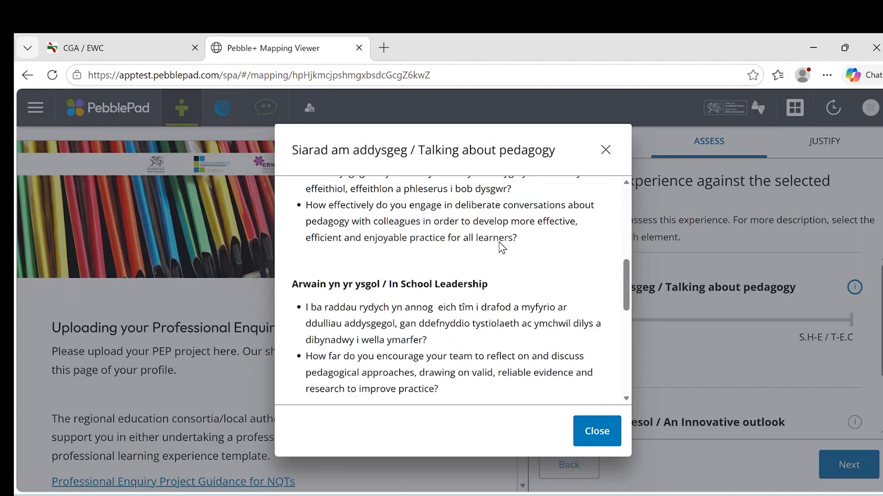
left_click(605, 150)
Rate Talking about pedagogy slightly past the scale's midpoint and An Innovative outlook about one fifth of the way from Effective.
left_click_drag(552, 320, 721, 319)
scroll(685, 323, "down", 2)
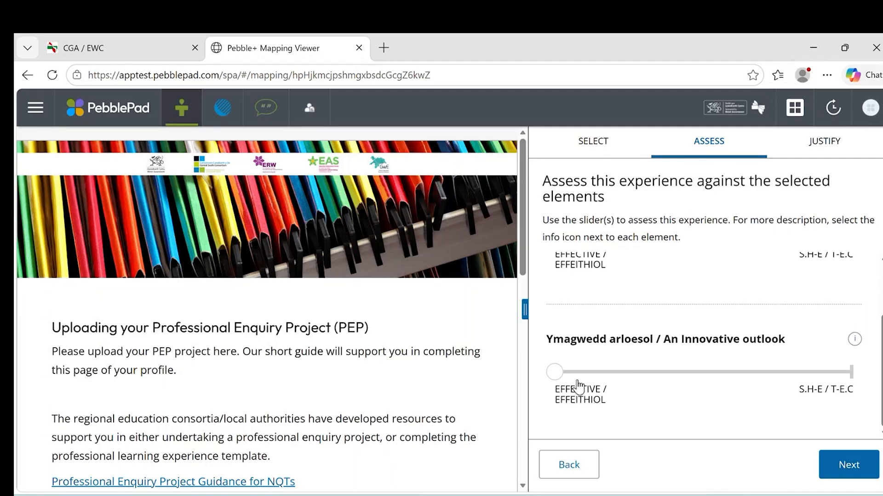
left_click_drag(592, 371, 617, 372)
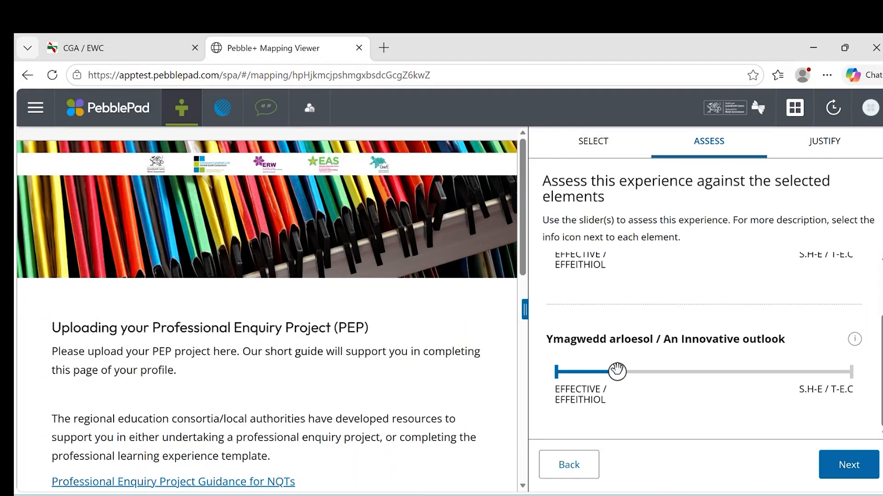
Leave the optional justification empty and save the PEP's mapping to the teaching standards.
left_click(850, 468)
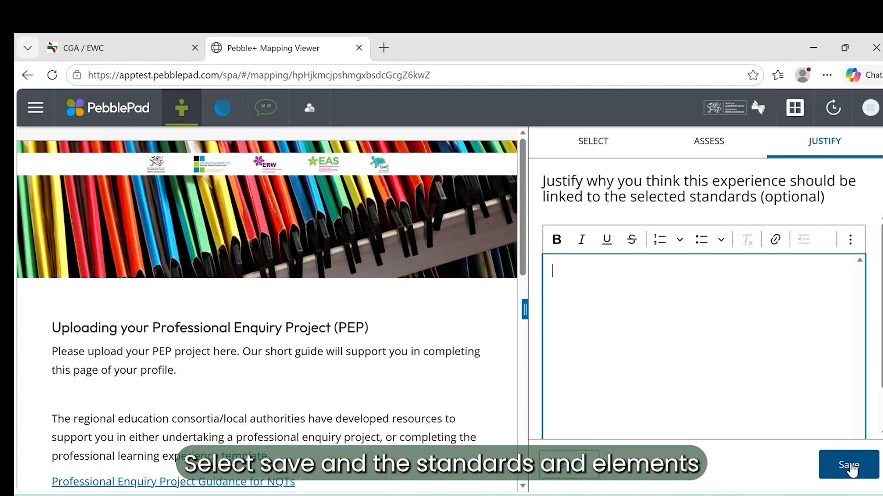
left_click(850, 469)
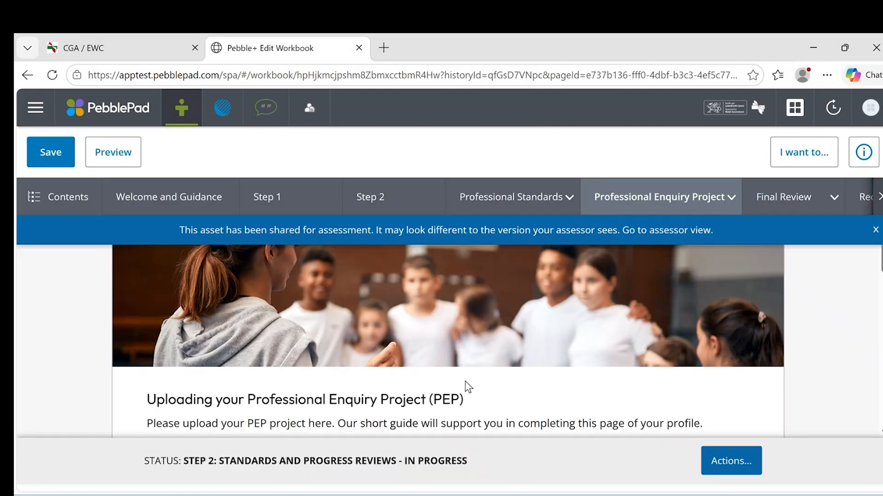
Review the mapped standards and the mentor comments and approval sections on the Professional Enquiry Project page.
scroll(463, 382, "down", 5)
scroll(462, 376, "down", 4)
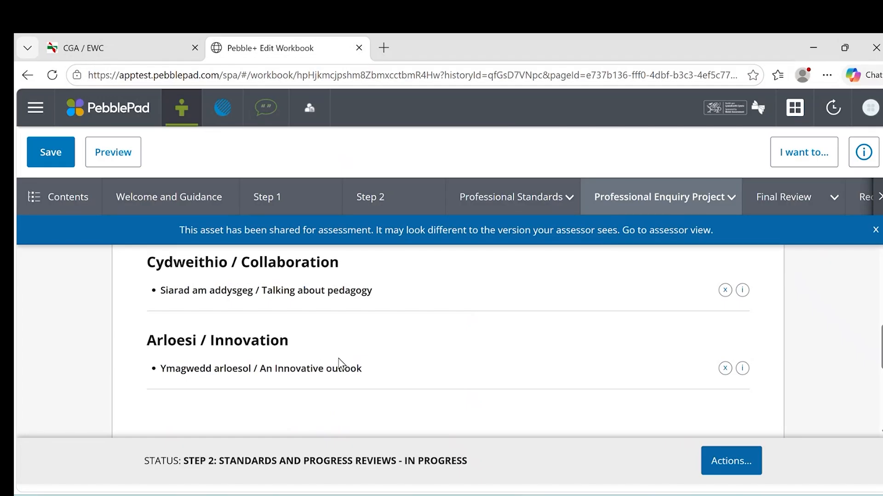
scroll(338, 363, "down", 1)
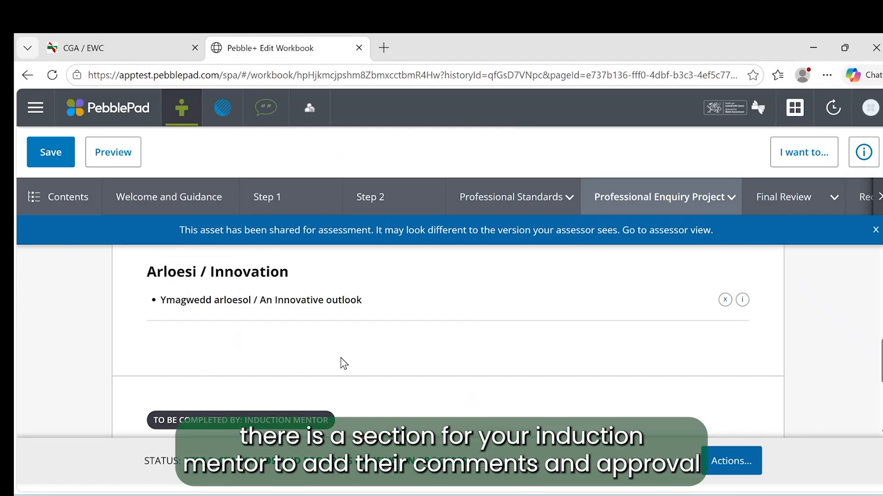
scroll(343, 363, "down", 1)
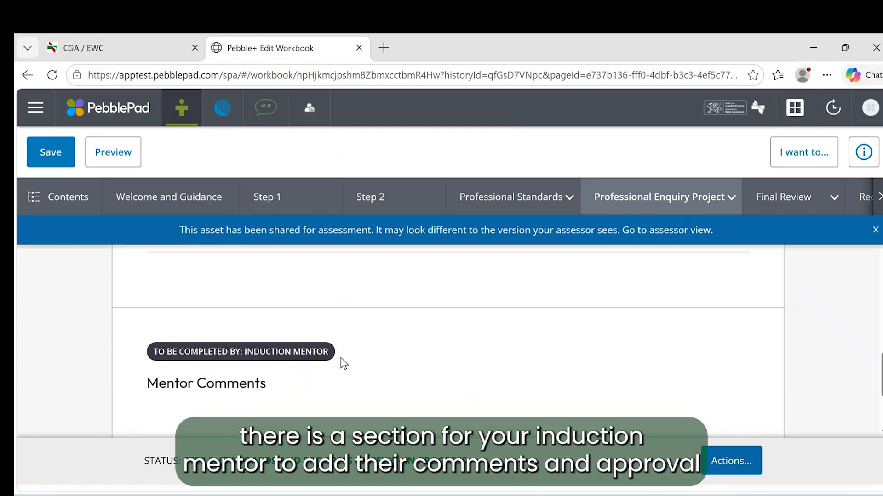
scroll(343, 364, "down", 1)
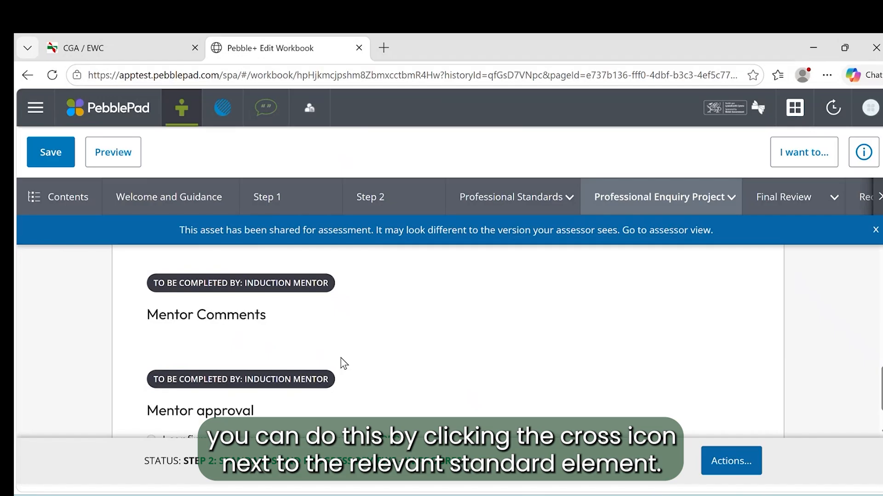
scroll(343, 364, "up", 2)
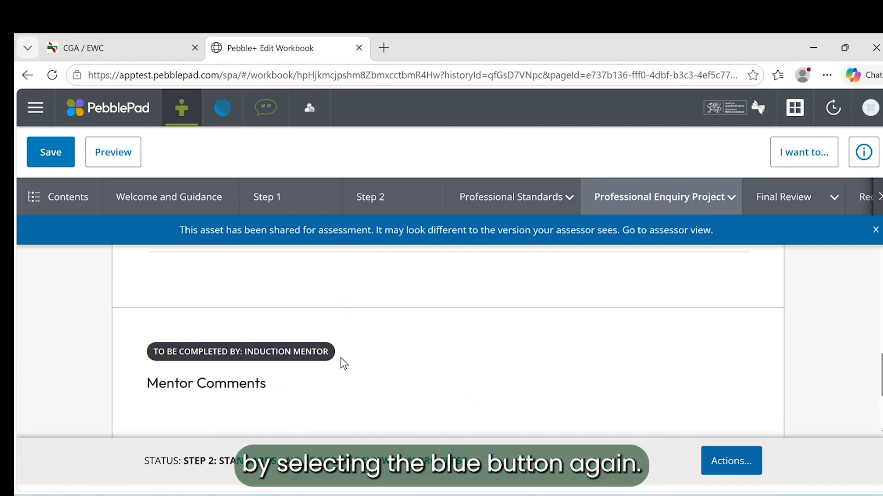
scroll(344, 364, "up", 5)
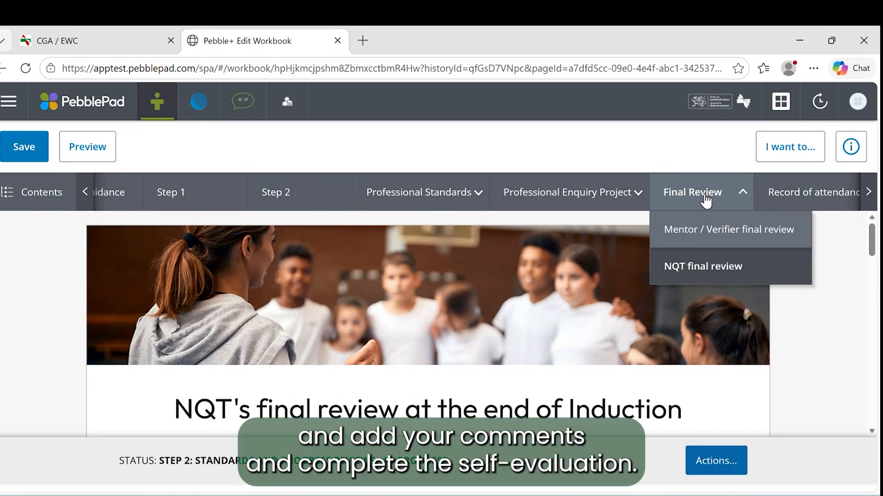
Open the NQT final review page and fill in the NQT's comments on the end of induction with Lorem ipsum placeholder text.
left_click(716, 272)
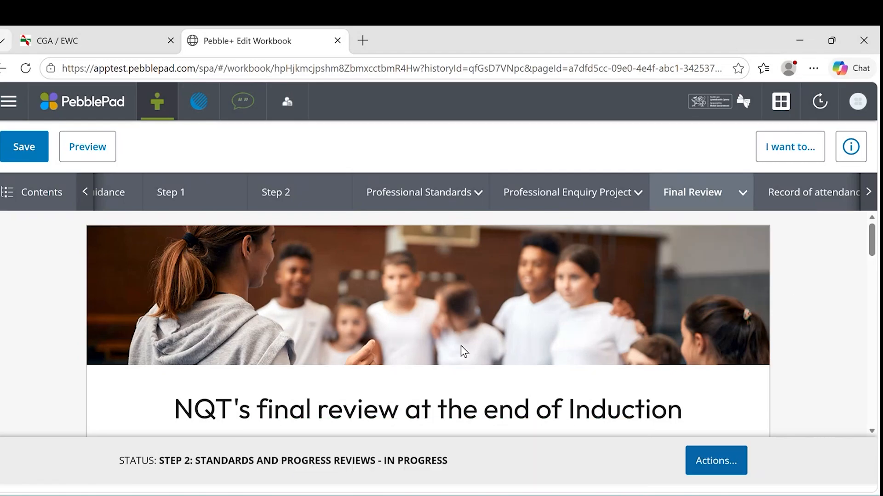
scroll(359, 384, "down", 5)
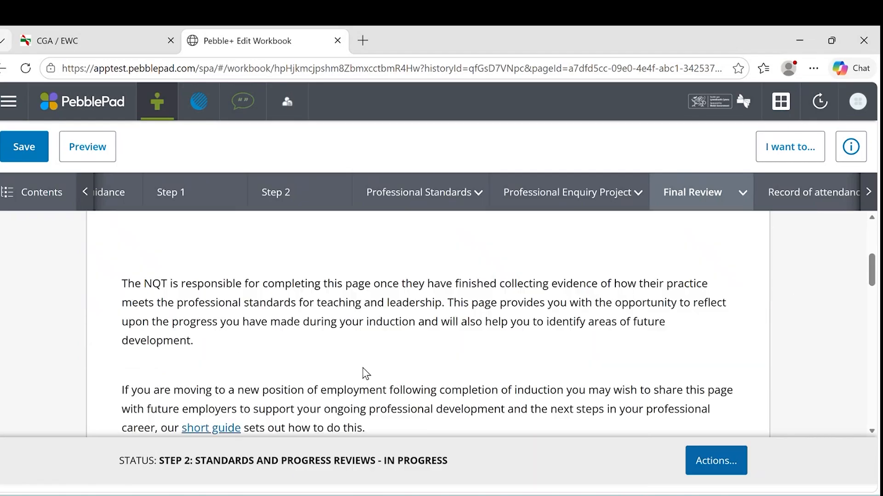
scroll(326, 321, "down", 3)
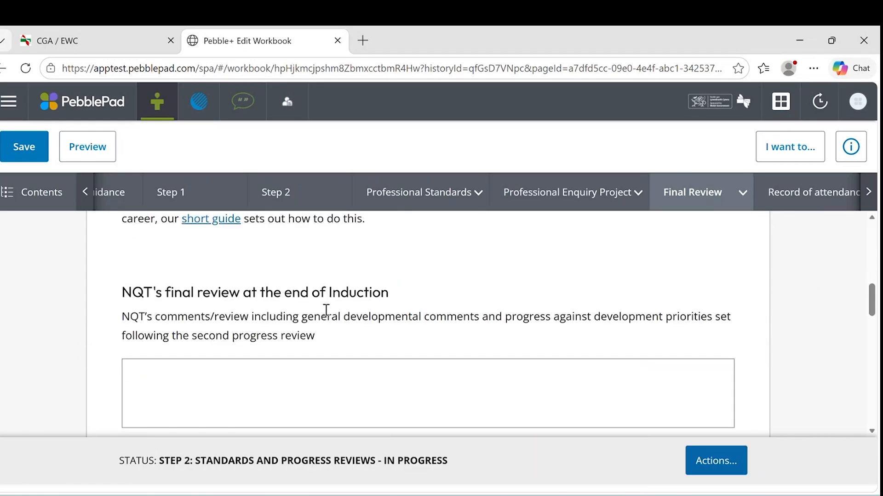
left_click(275, 367)
type("Lorem ipsum dolor sit amet, consectetur adipiscing elit, sed do eiusmod tempor incididunt ut labore et dolore magna aliqua. Ut enim ad minim veniam, quis nostrud exercitation ullamco laboris nisi ut aliquip ex ea commodo consequat. Duis aute irure dolor in reprehenderit in voluptate velit esse cillum dolore eu fugiat nulla pariatur. Excepteur sint occaecat cupidatat non proident, sunt in culpa qui officia deserunt mollit anim id est laborum.")
Enter Lorem ipsum placeholder text for Pedagogy and Leadership in the end-of-induction self-evaluation table.
scroll(114, 288, "down", 5)
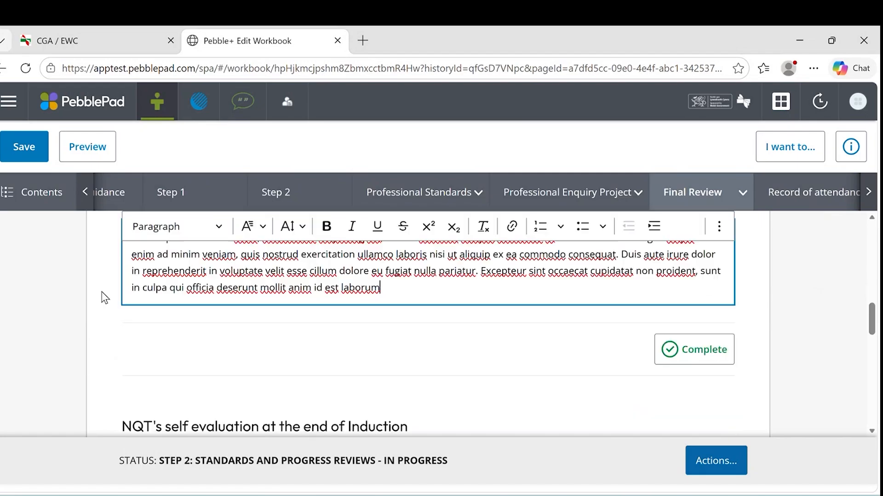
scroll(310, 367, "down", 2)
left_click(317, 321)
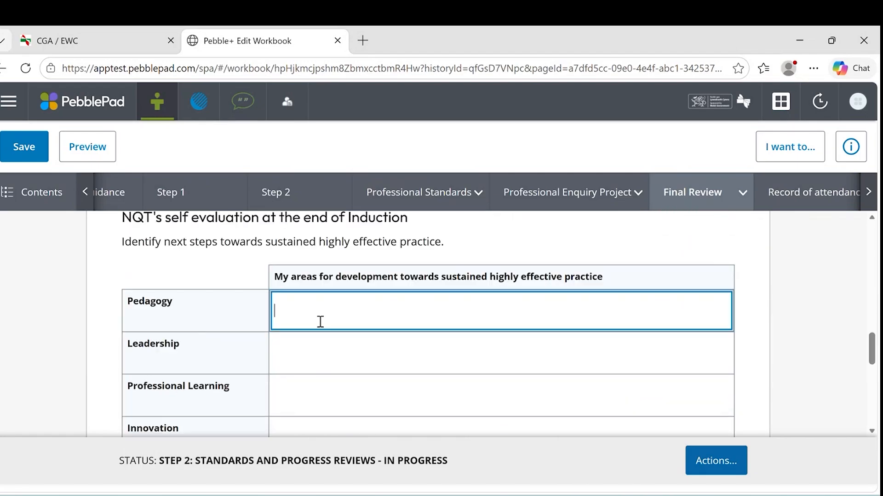
type("Lorem ipsum dolor sit amet, consectetur adipiscing elit, sed do eiusmod tempor incididunt ut labore et dolore magna aliqua. Ut enim ad minim veniam, quis nostrud exercitation ullamco laboris nisi ut aliquip ex ea commodo consequat. Duis aute irure dolor in reprehenderit in voluptate velit esse cillum dolore eu fugiat nulla pariatur. Excepteur sint occaecat cupidatat non proident, sunt in culpa qui officia deserunt mollit anim id est laborum.")
scroll(313, 334, "down", 3)
left_click(319, 289)
type("Lorem ipsum dolor sit amet, consectetur adipiscing elit, sed do eiusmod tempor incididunt ut labore et dolore magna aliqua. Ut enim ad minim veniam, quis nostrud exercitation ullamco laboris nisi ut aliquip ex ea commodo consequat. Duis aute irure dolor in reprehenderit in voluptate velit esse cillum dolore eu fugiat nulla pariatur. Excepteur sint occaecat cupidatat non proident, sunt in culpa qui officia deserunt mollit anim id est laborum")
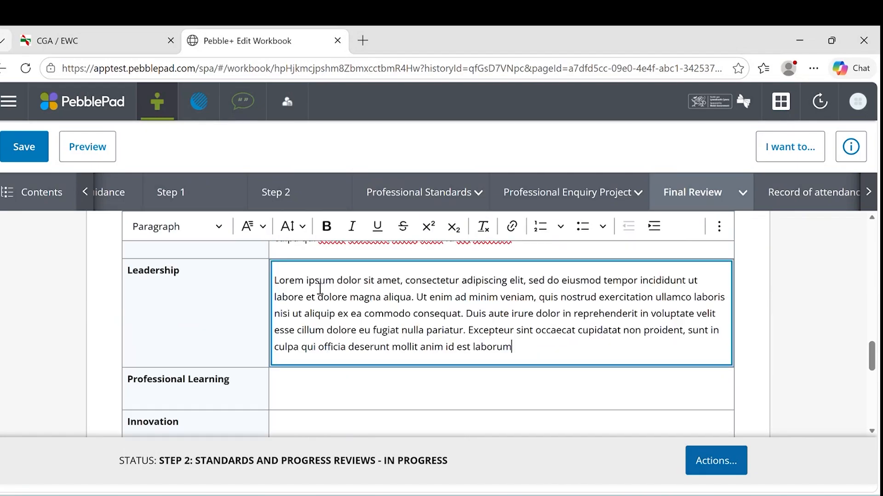
Complete the Professional Learning, Innovation and Collaboration rows of the self-evaluation table with Lorem ipsum placeholder text.
left_click(312, 376)
type("Lorem ipsum dolor sit amet, consectetur adipiscing elit, sed do eiusmod tempor incididunt ut labore et dolore magna aliqua. Ut enim ad minim veniam, quis nostrud exercitation ullamco laboris nisi ut aliquip ex ea commodo consequat. Duis aute irure dolor in reprehenderit in voluptate velit esse cillum dolore eu fugiat nulla pariatur. Excepteur sint occaecat cupidatat non proident, sunt in culpa qui officia deserunt mollit anim id est laborum")
scroll(308, 367, "down", 5)
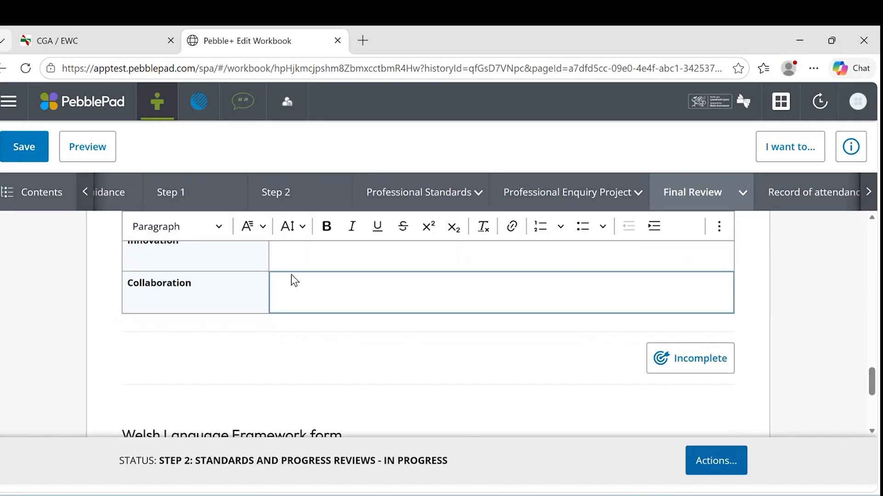
left_click(292, 260)
type("Lorem ipsum dolor sit amet, consectetur adipiscing elit, sed do eiusmod tempor incididunt ut labore et dolore magna aliqua. Ut enim ad minim veniam, quis nostrud exercitation ullamco laboris nisi ut aliquip ex ea commodo consequat. Duis aute irure dolor in reprehenderit in voluptate velit esse cillum dolore eu fugiat nulla pariatur. Excepteur sint occaecat cupidatat non proident, sunt in culpa qui officia deserunt mollit anim id est laborum")
left_click(309, 289)
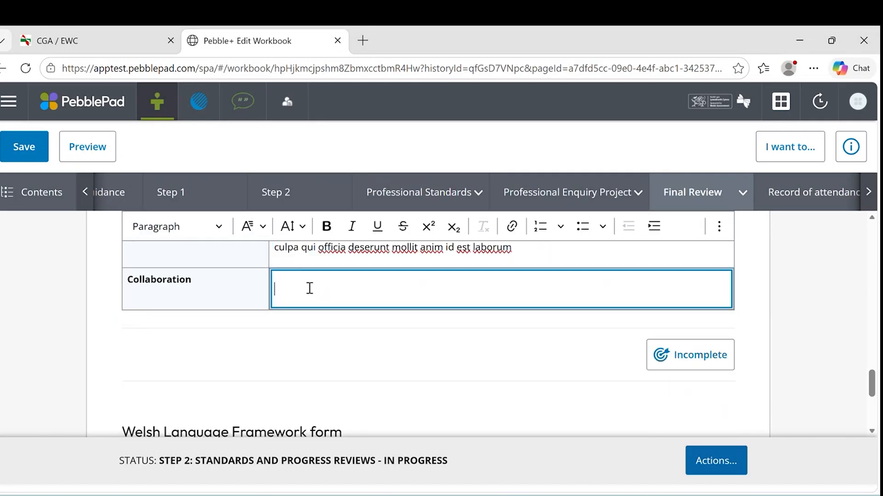
type("Lorem ipsum dolor sit amet, consectetur adipiscing elit, sed do eiusmod tempor incididunt ut labore et dolore magna aliqua. Ut enim ad minim veniam, quis nostrud exercitation ullamco laboris nisi ut aliquip ex ea commodo consequat. Duis aute irure dolor in reprehenderit in voluptate velit esse cillum dolore eu fugiat nulla pariatur. Excepteur sint occaecat cupidatat non proident, sunt in culpa qui officia deserunt mollit anim id est laborum")
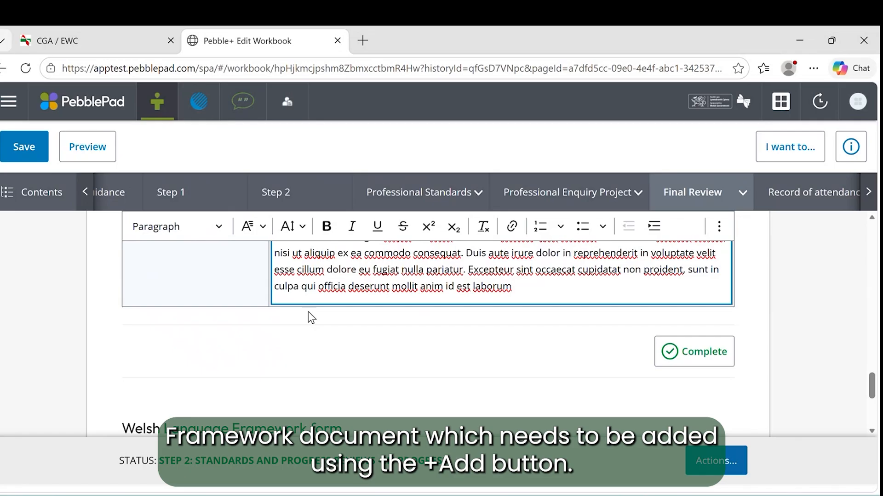
Check the Welsh Language Framework form upload section and the available status actions, and save the workbook.
scroll(308, 312, "down", 3)
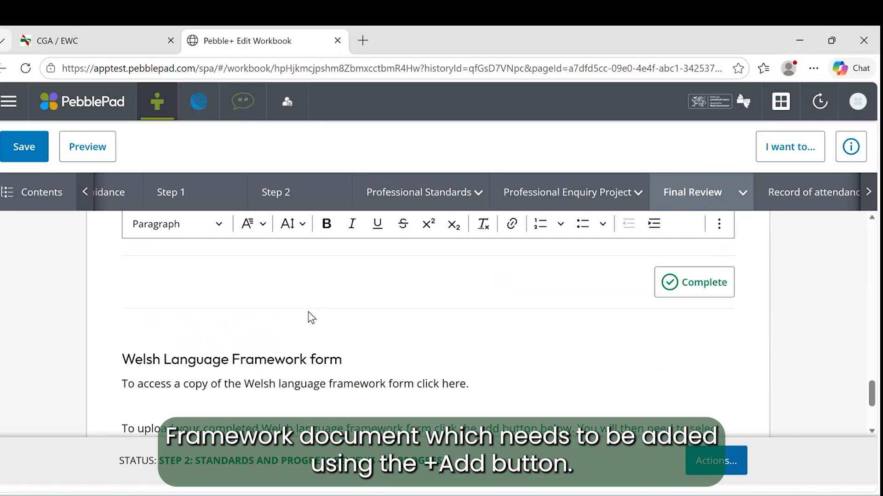
scroll(310, 312, "down", 2)
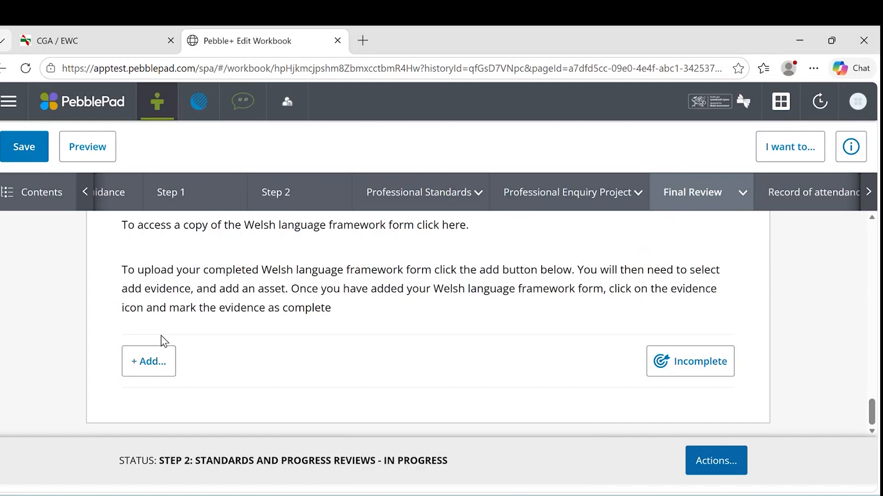
left_click(708, 461)
left_click(651, 402)
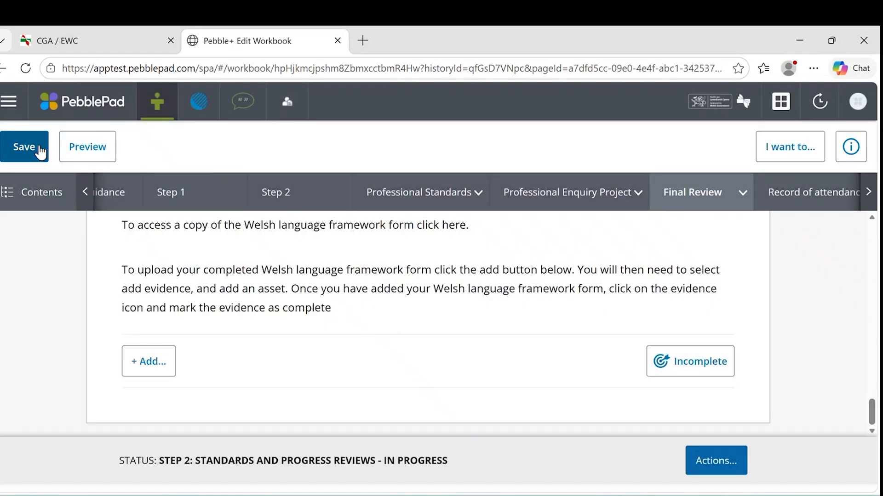
left_click(27, 146)
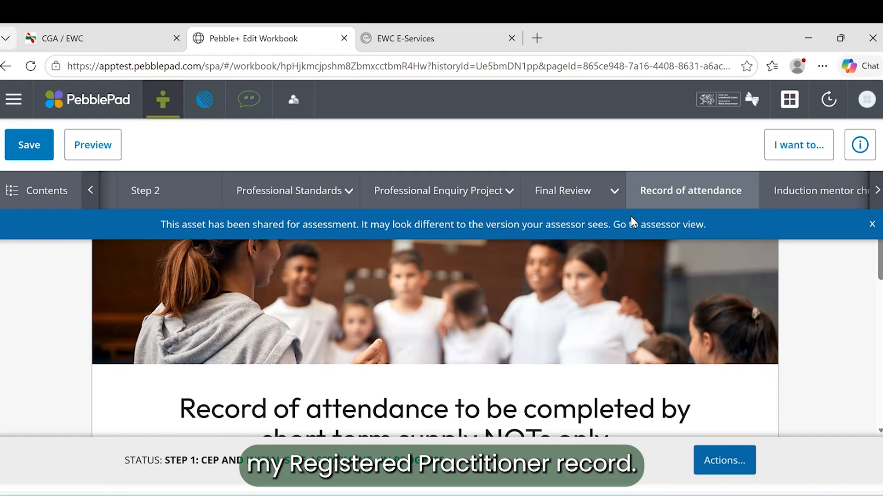
Switch to EWC E-Services, view the induction details in My Registered Practitioner Record and open the form for updating short-term supply sessions.
left_click(447, 48)
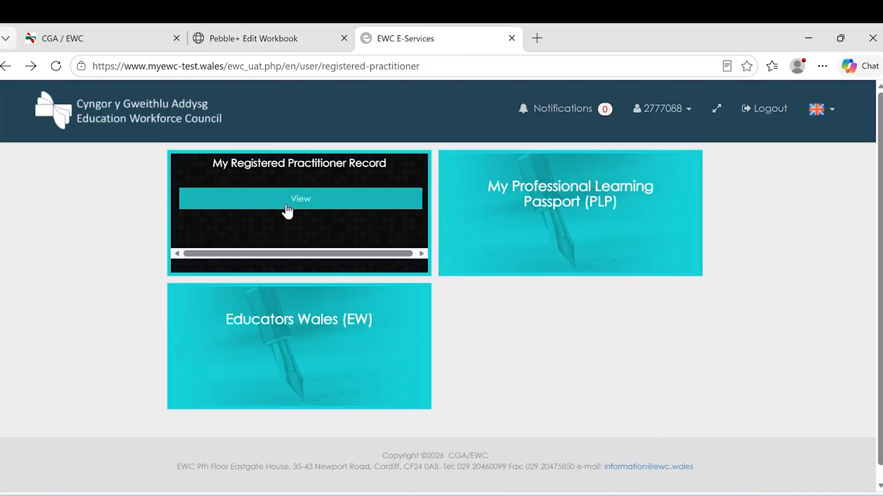
left_click(293, 205)
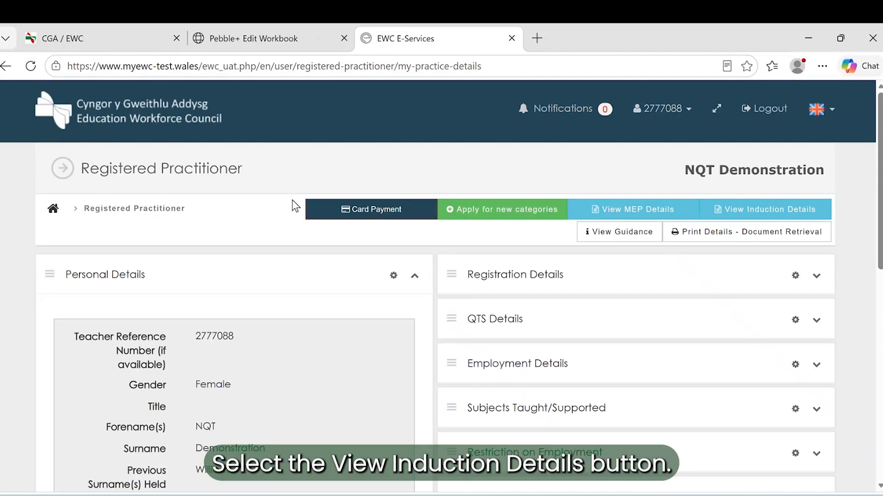
left_click(775, 216)
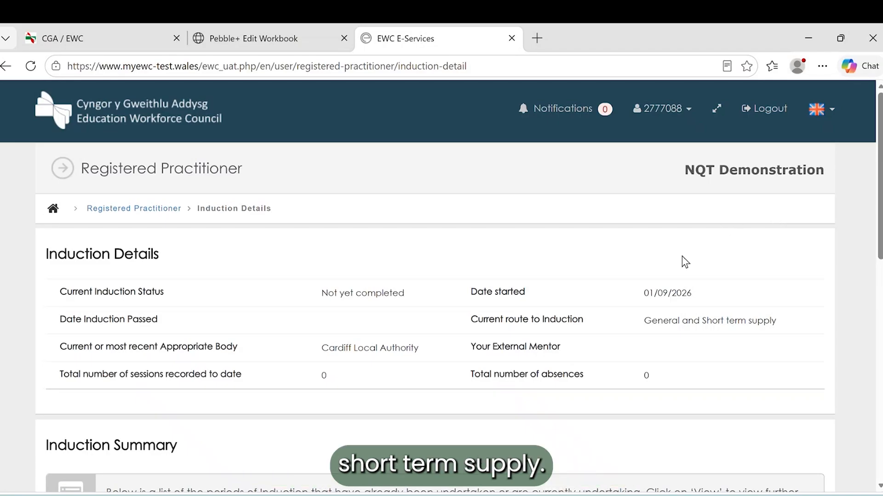
scroll(682, 261, "down", 10)
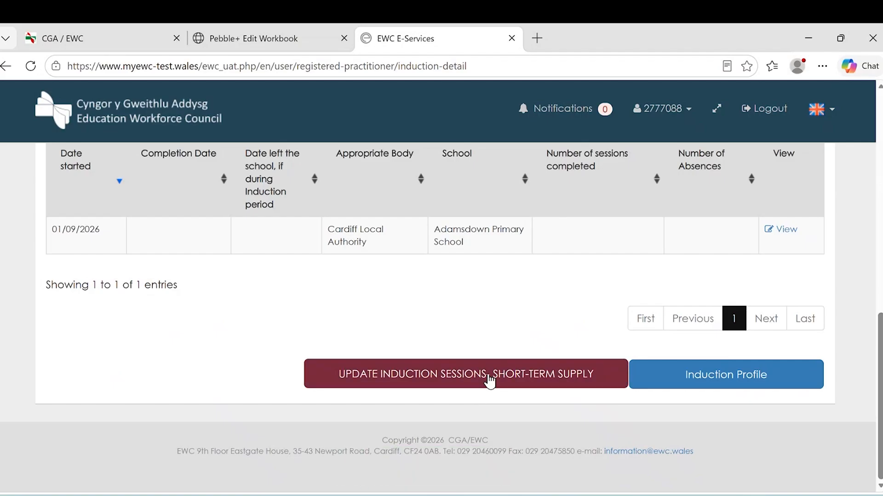
left_click(489, 378)
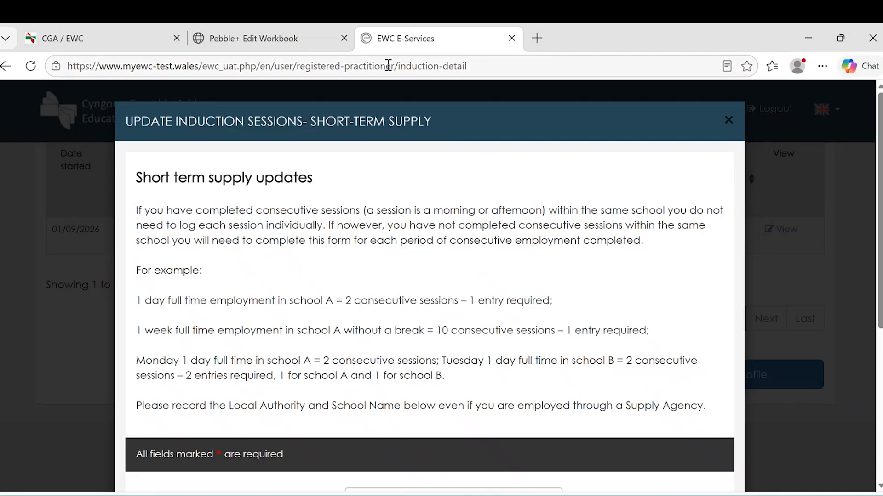
Return to the PebblePad workbook and add the Demonstration supply form as evidence on the Record of attendance page, without a justification.
left_click(289, 37)
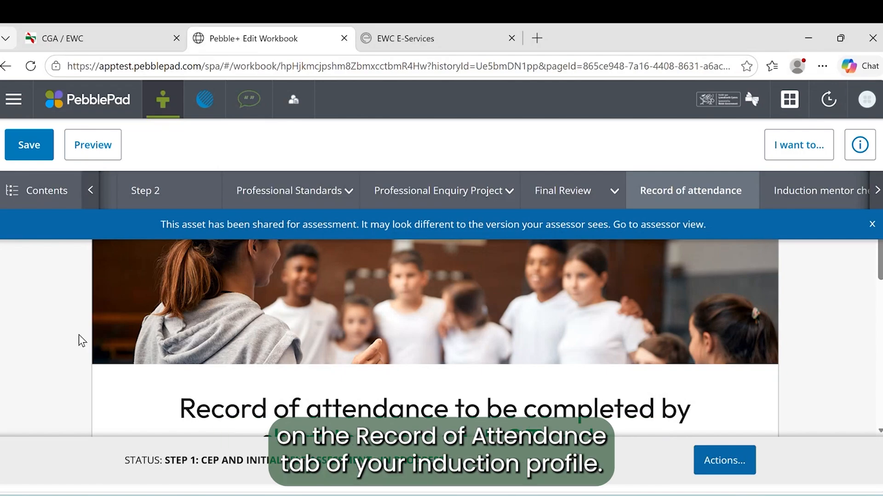
scroll(78, 335, "down", 6)
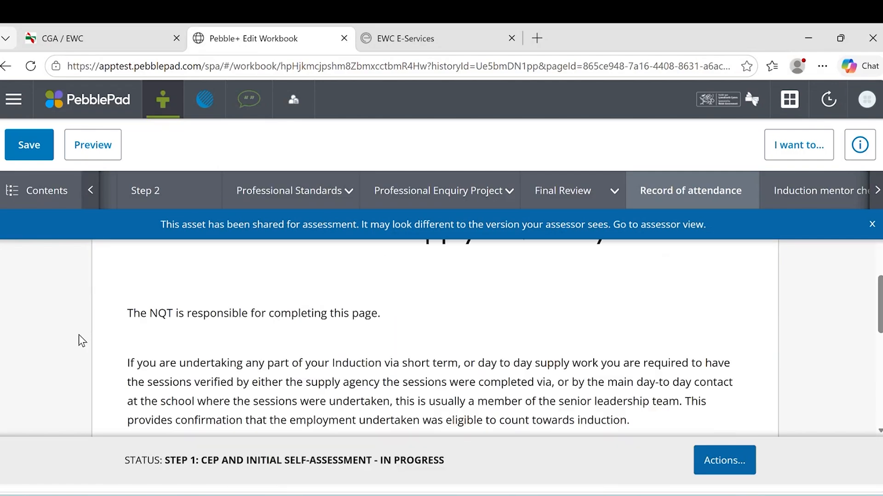
scroll(79, 335, "down", 5)
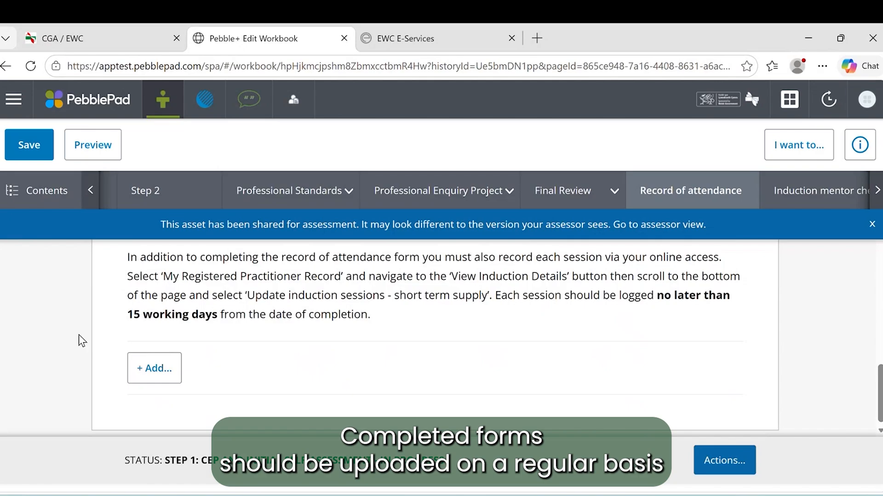
left_click(159, 372)
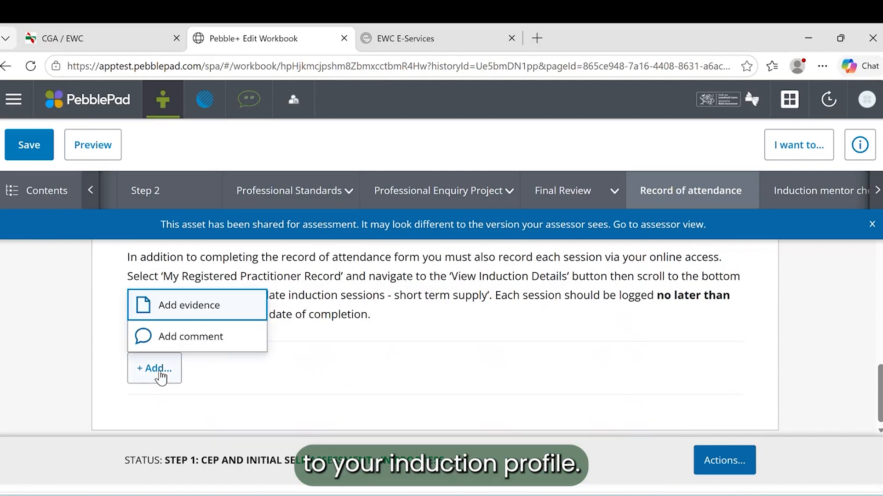
left_click(193, 307)
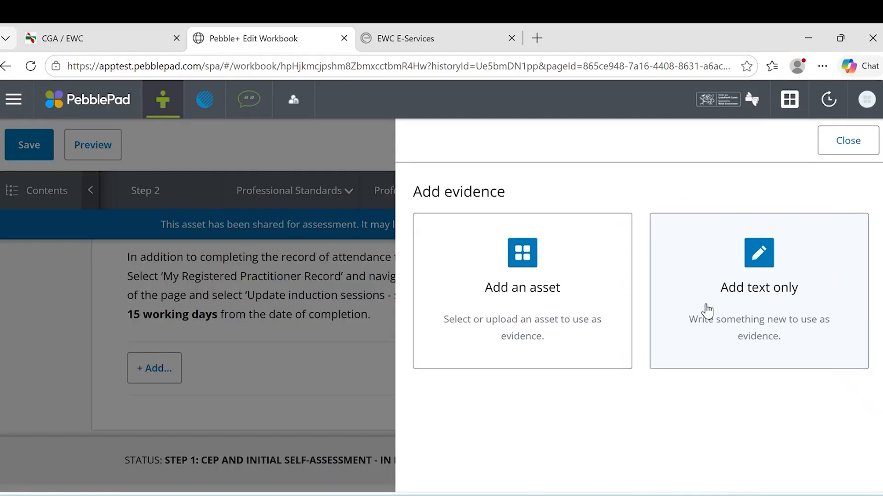
left_click(552, 260)
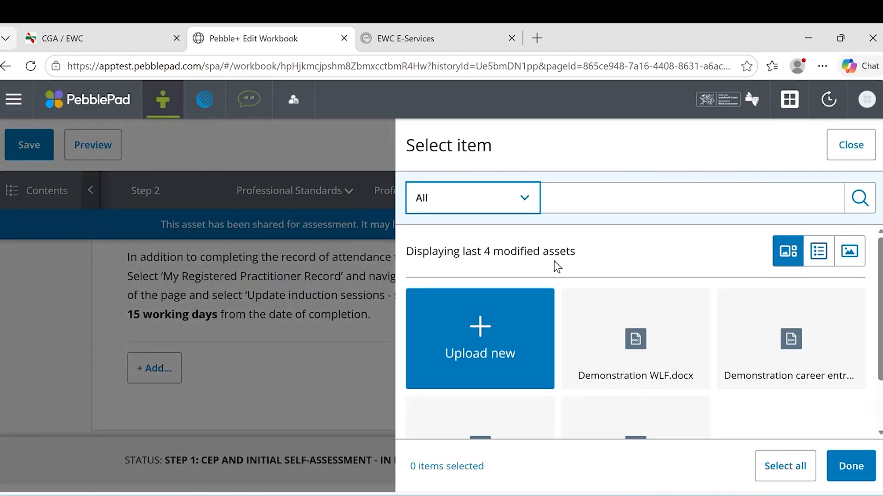
scroll(558, 430, "down", 2)
left_click(632, 372)
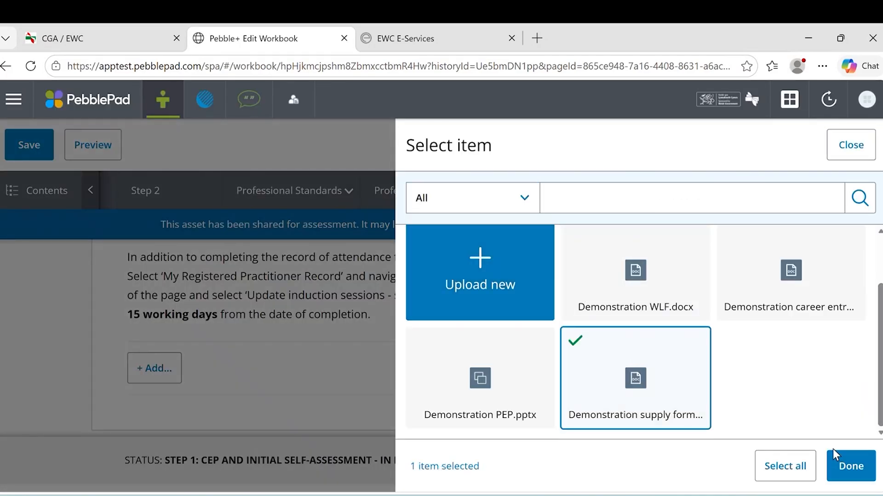
left_click(852, 466)
left_click(852, 469)
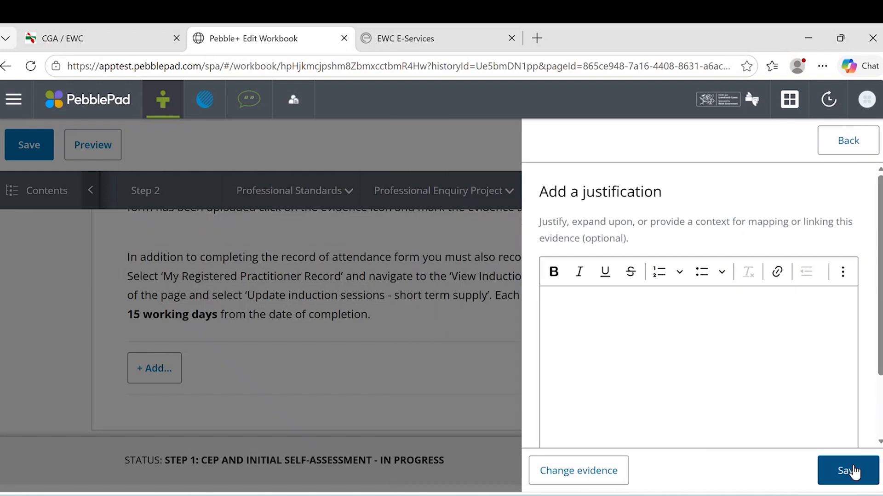